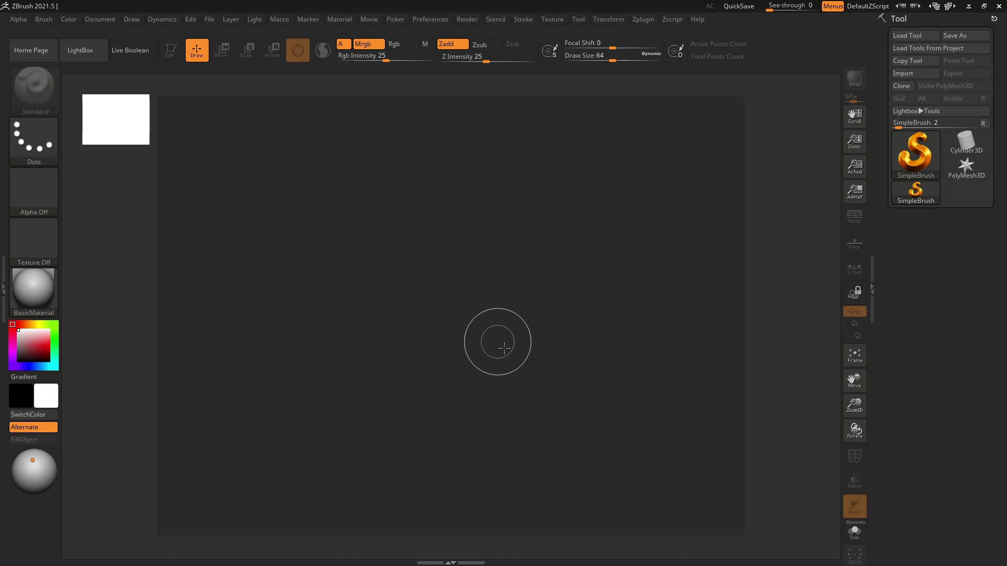
- Load Portrait.ZTL from the RefSwitcher demo Portrait folder and place the bust on the canvas in edit mode
click(923, 35)
text(E:\!Work\Zbrush\RefSwitcher\demo\Portrait)
key(Return)
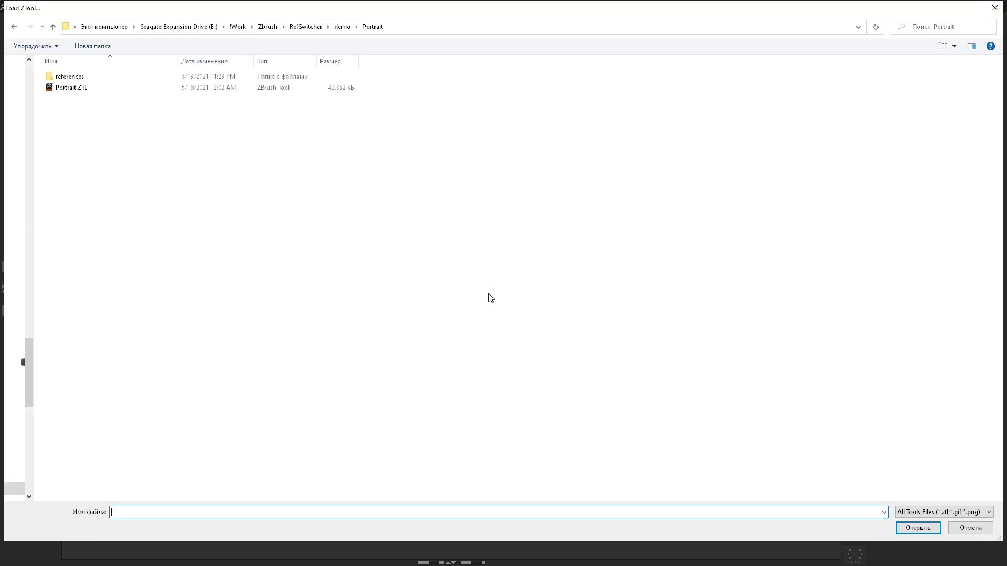
click(202, 87)
double_click(201, 87)
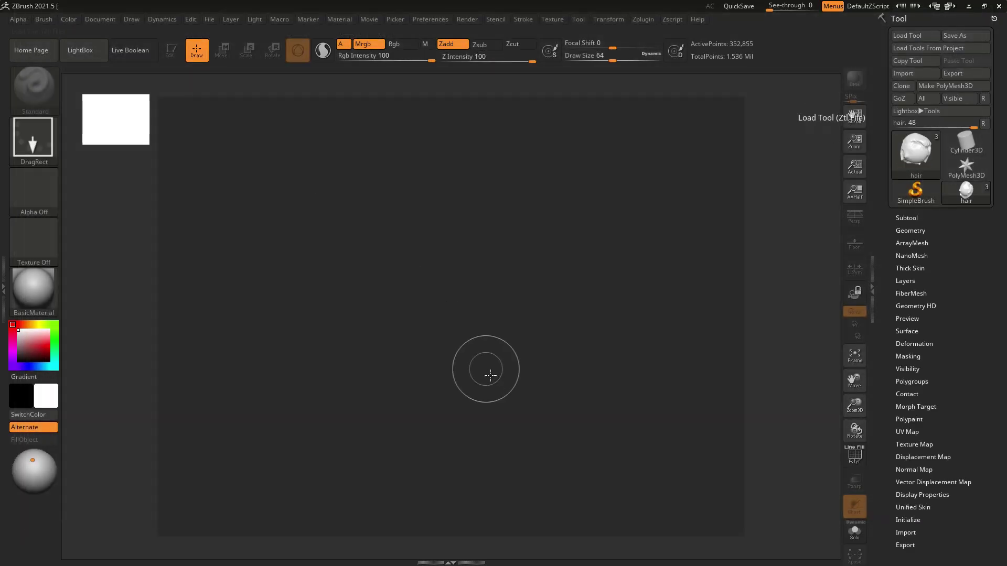
key(f)
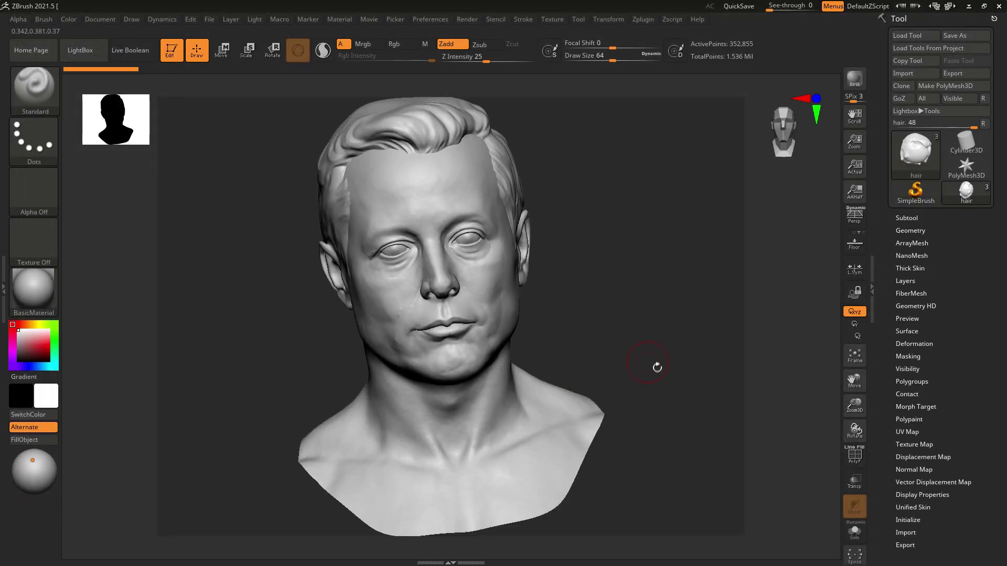
- Import ref_003.jpg as a texture and add it to Spotlight over the front-facing bust
shift+drag(656, 367, 638, 354)
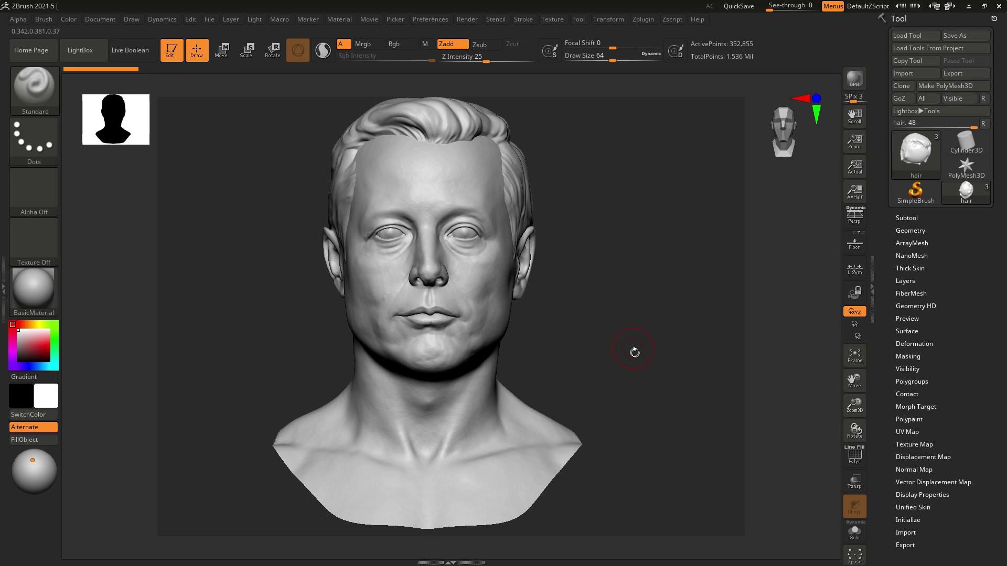
drag(635, 352, 650, 358)
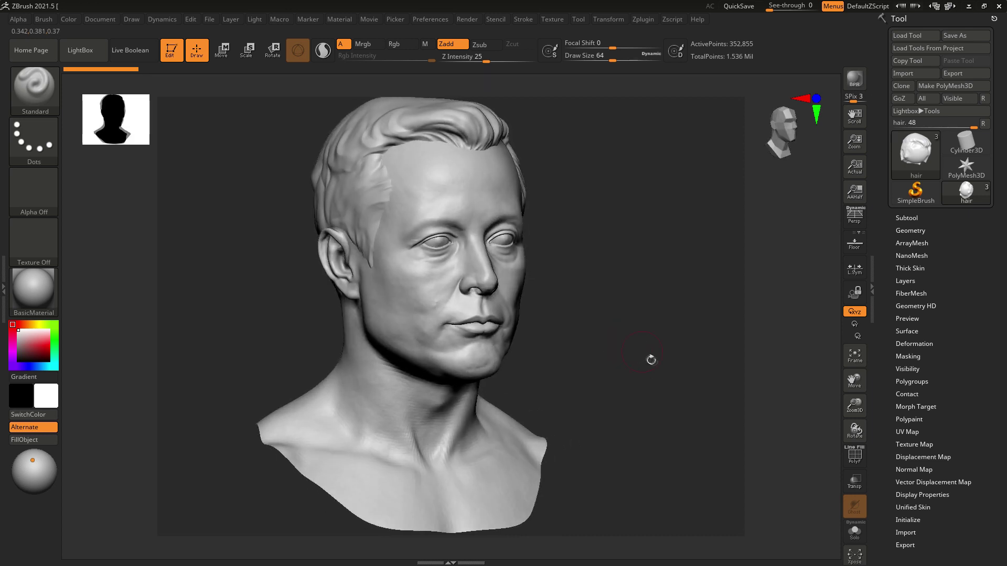
mouse_move(681, 386)
mouse_down()
mouse_move(670, 379)
mouse_move(685, 378)
mouse_move(648, 382)
mouse_move(686, 378)
mouse_move(661, 383)
mouse_up()
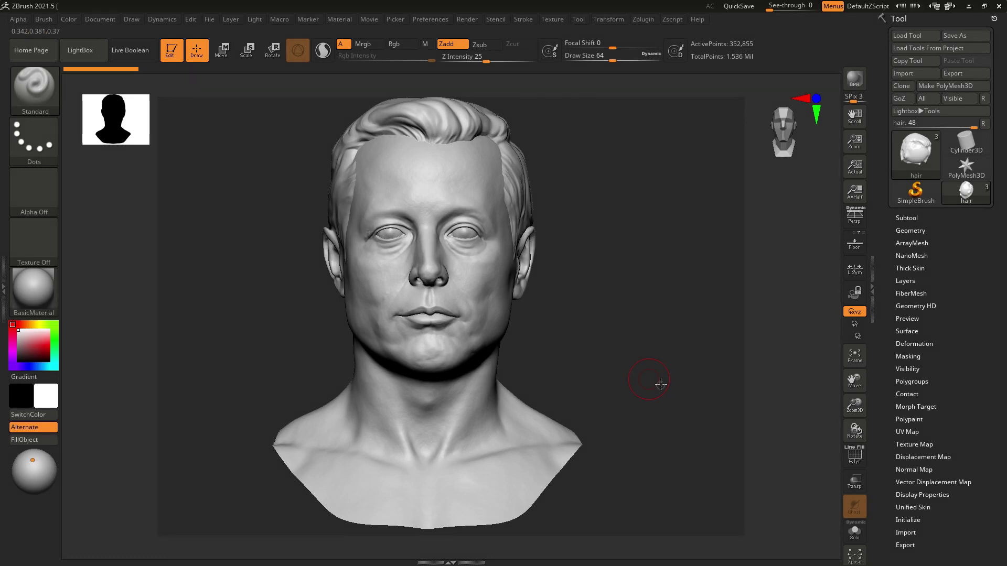
click(553, 19)
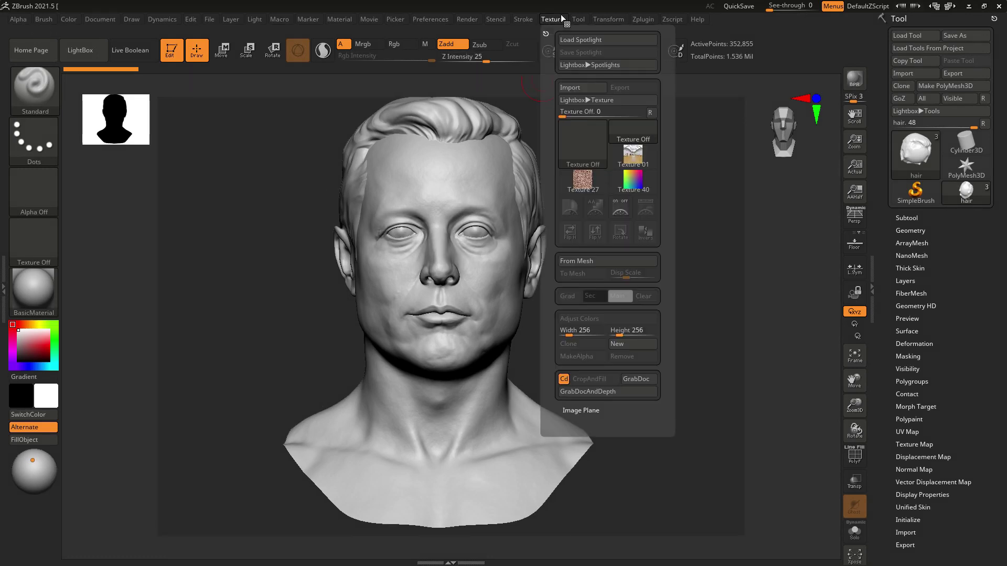
click(571, 88)
double_click(301, 78)
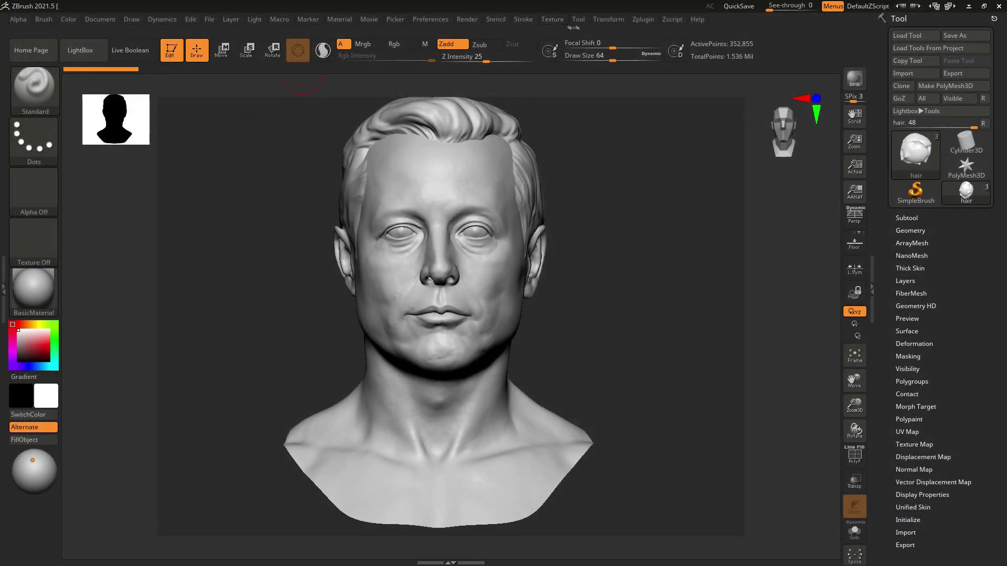
click(552, 19)
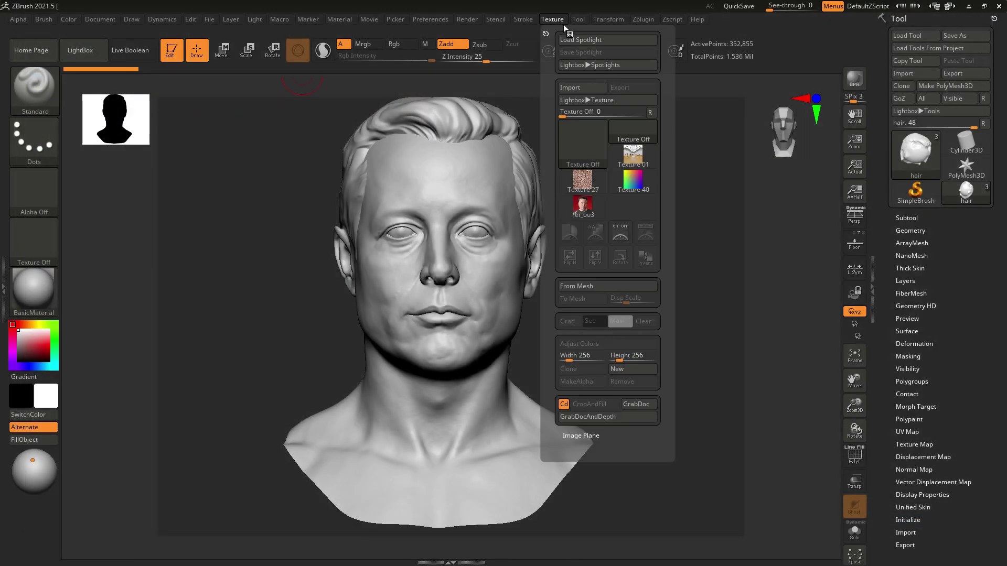
click(582, 204)
click(650, 235)
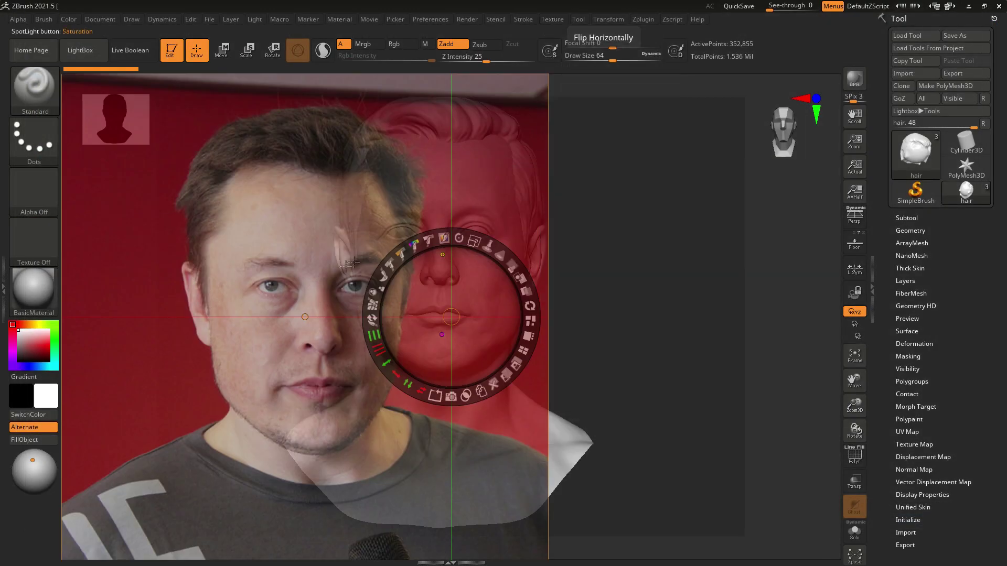
- Place the ref_003 photo over the head, align the bust beneath the face and enable perspective
drag(305, 314, 437, 296)
key(z)
mouse_move(617, 266)
alt+mouse_down()
mouse_move(626, 300)
mouse_move(616, 295)
alt+mouse_up()
key(p)
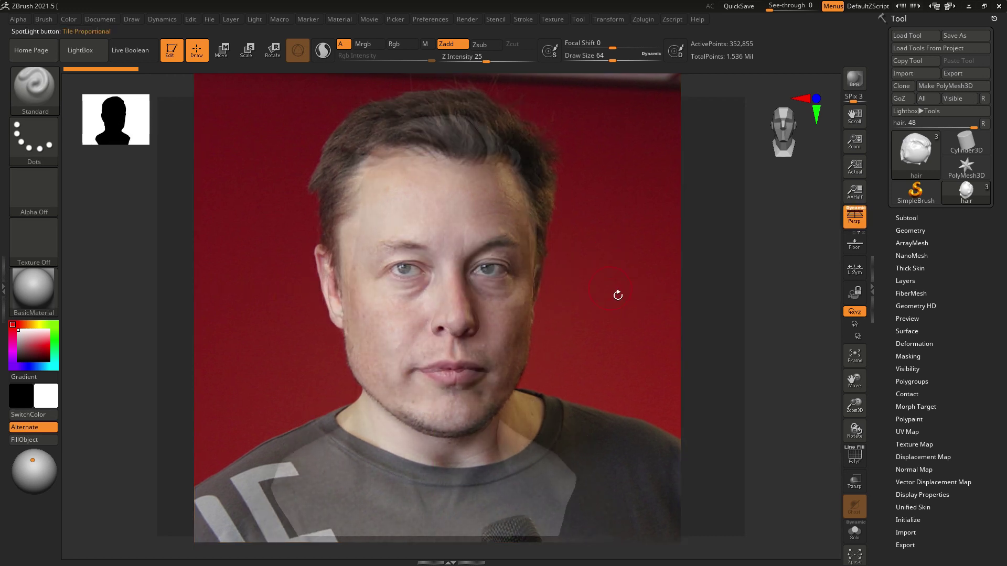
- Dock the Draw palette in the side tray and set the camera's field of view to 32 degrees
click(3, 297)
click(361, 20)
mouse_move(262, 21)
drag(260, 34, 89, 52)
drag(679, 335, 675, 333)
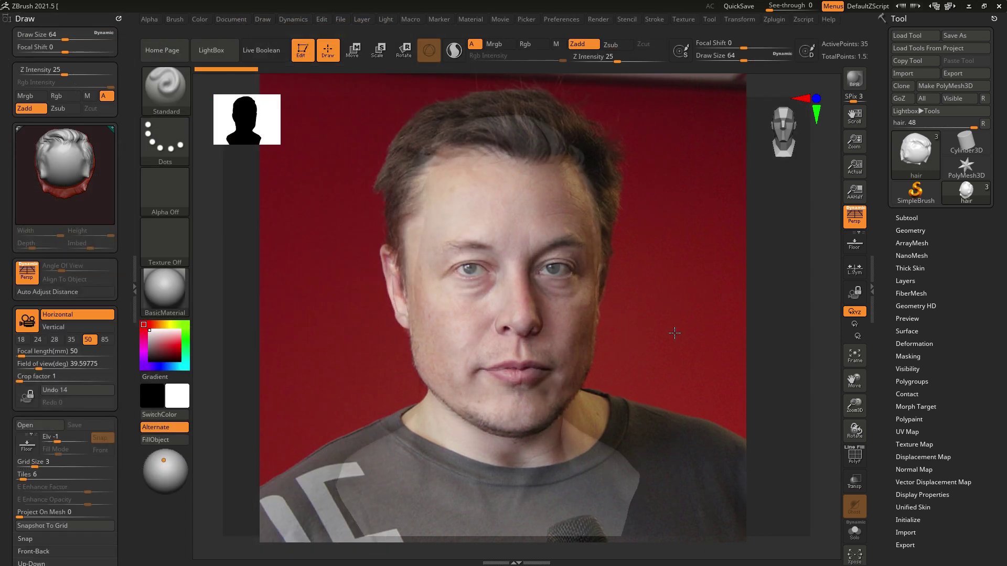
drag(44, 363, 40, 362)
text(32)
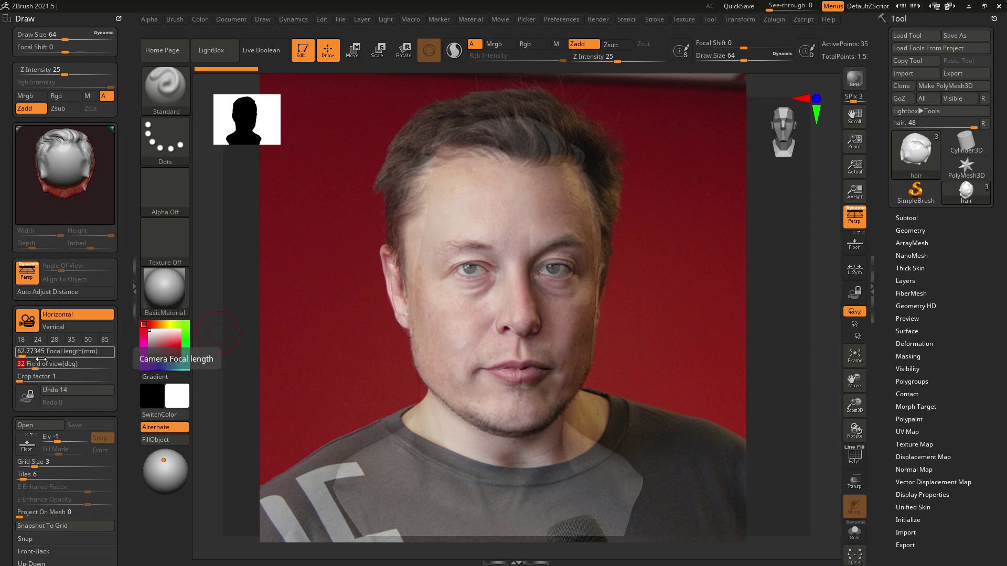
key(Return)
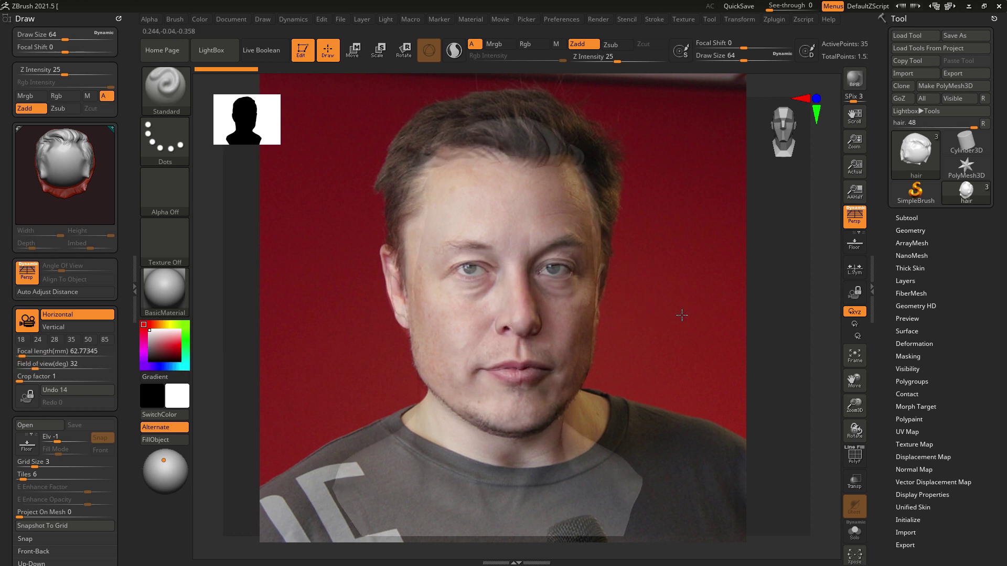
- Dock the Zplugin palette in the tray and save the current setup as View 1 in Ref Switcher
click(683, 19)
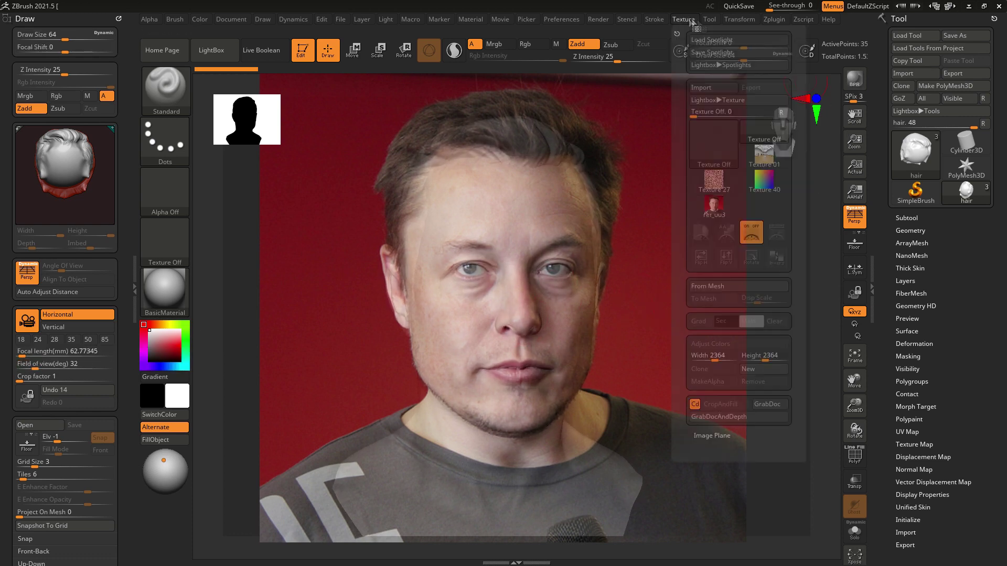
mouse_move(774, 19)
drag(768, 33, 907, 40)
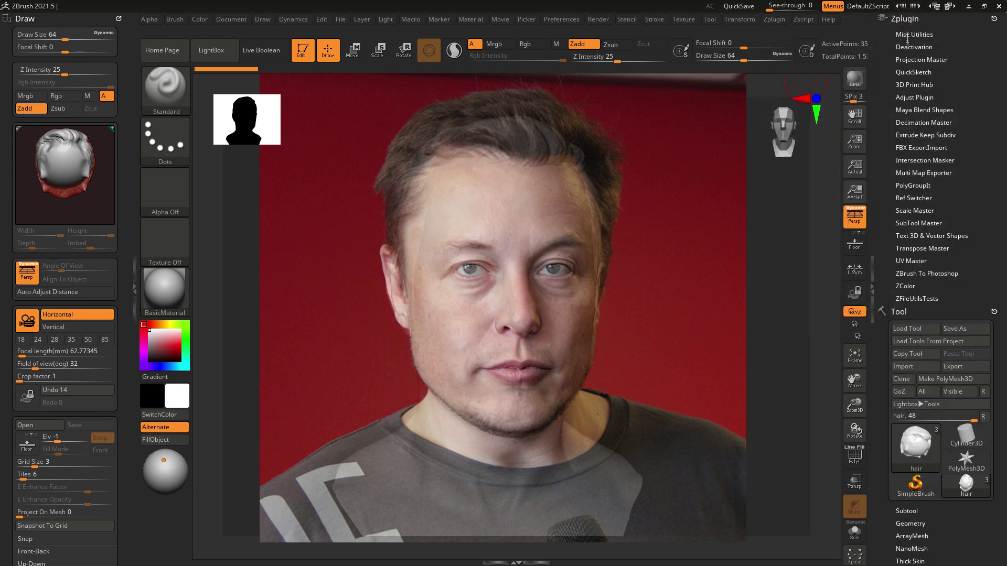
click(913, 199)
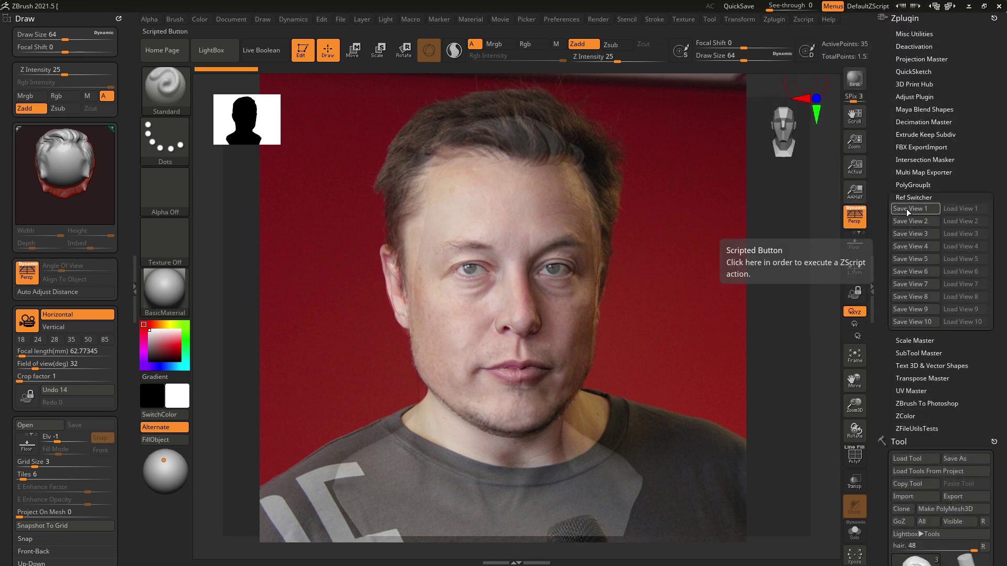
click(908, 209)
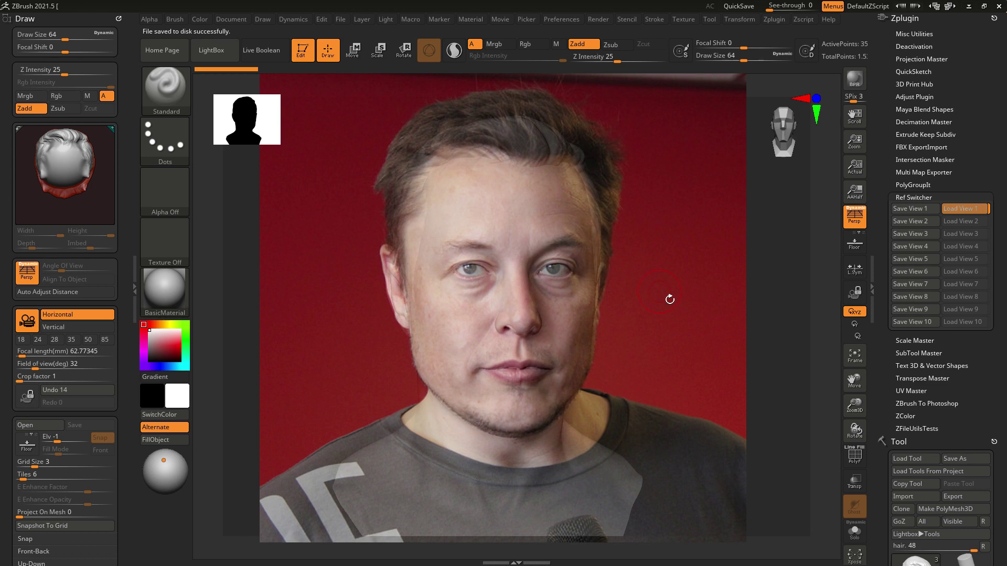
- Hide the reference photo, shift and shrink the bust on screen, and switch the camera to a vertical field of view of about 81 degrees
key(shift+z)
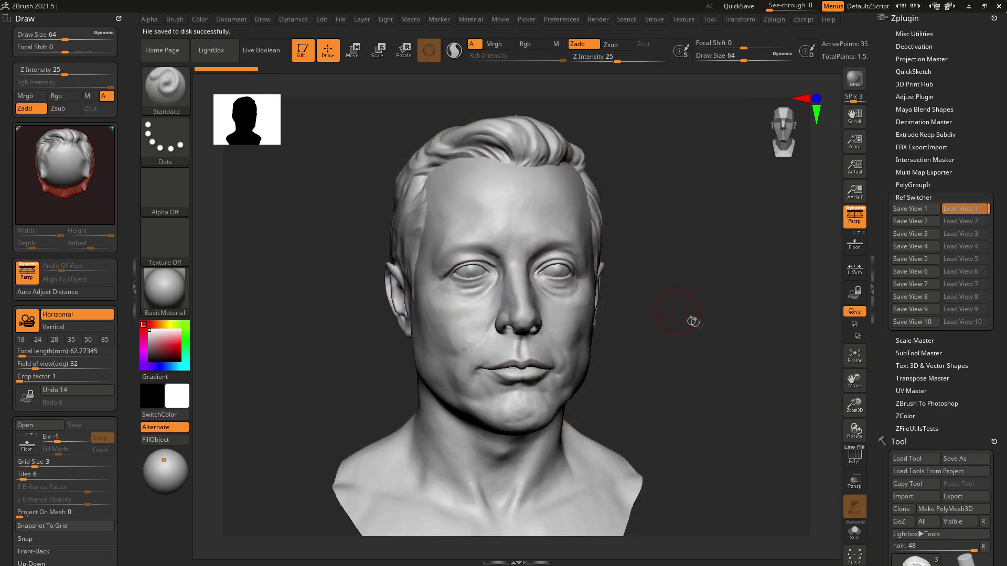
mouse_move(692, 322)
alt+mouse_down()
mouse_move(666, 294)
mouse_move(654, 312)
mouse_move(672, 332)
mouse_move(645, 332)
alt+mouse_up()
drag(855, 140, 832, 117)
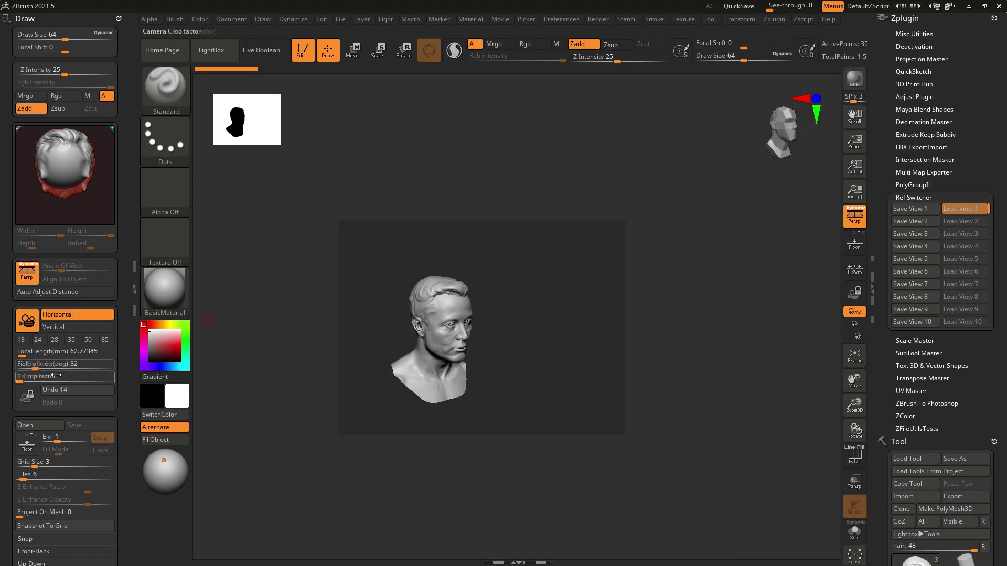
drag(35, 365, 68, 363)
click(58, 327)
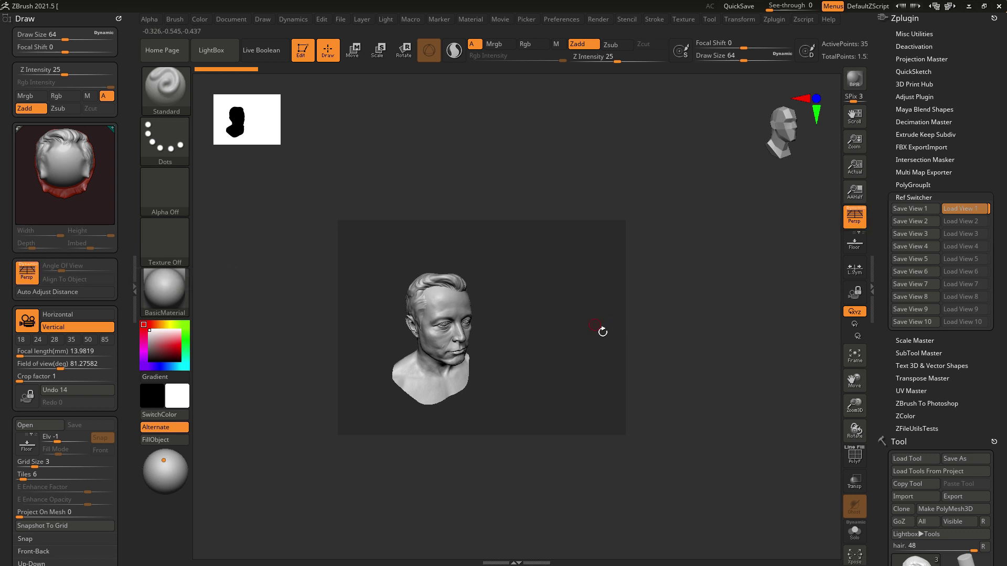
- Load View 1 in Ref Switcher, leave Spotlight editing and toggle the photo to compare it with the bust
click(952, 209)
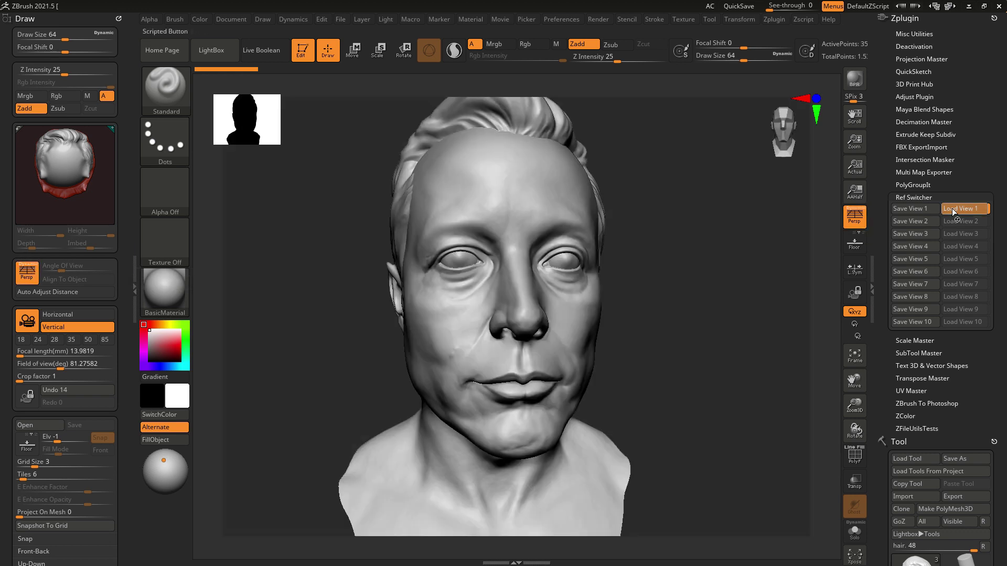
key(z)
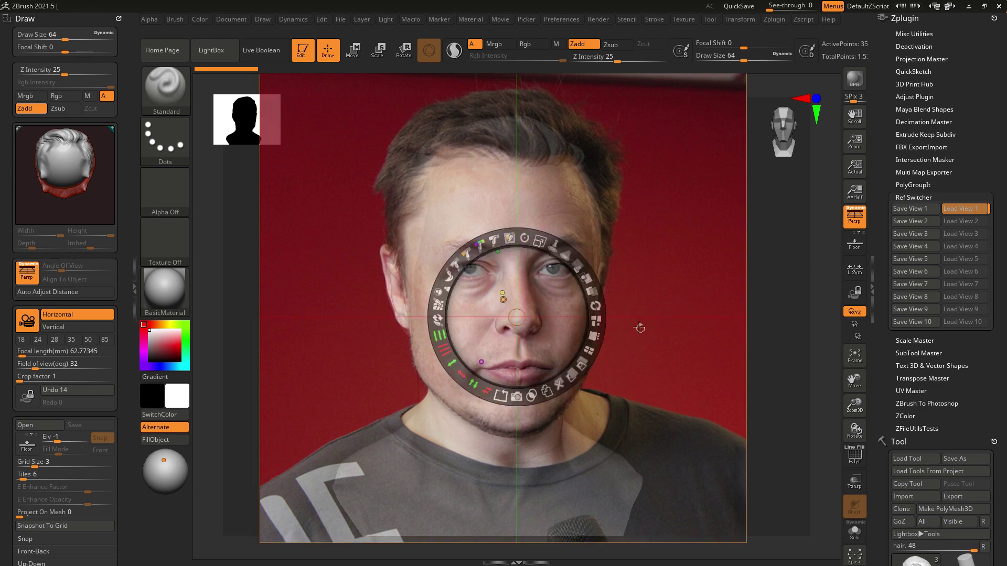
key(shift+z)
key(shift+z)
key(shift+z)
key(shift+z)
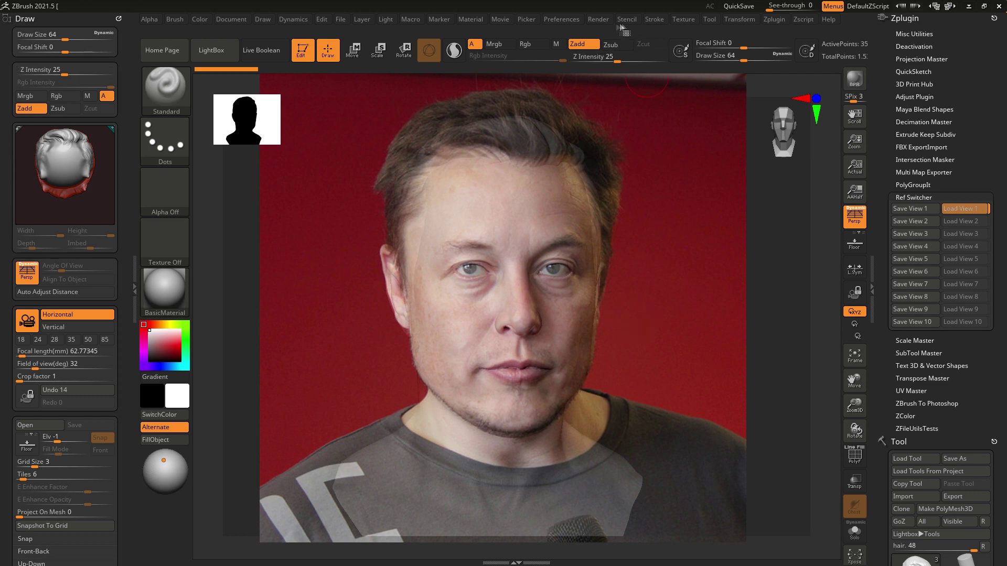
- Import ref_004.jpg as a texture and add it to Spotlight
click(683, 19)
click(706, 88)
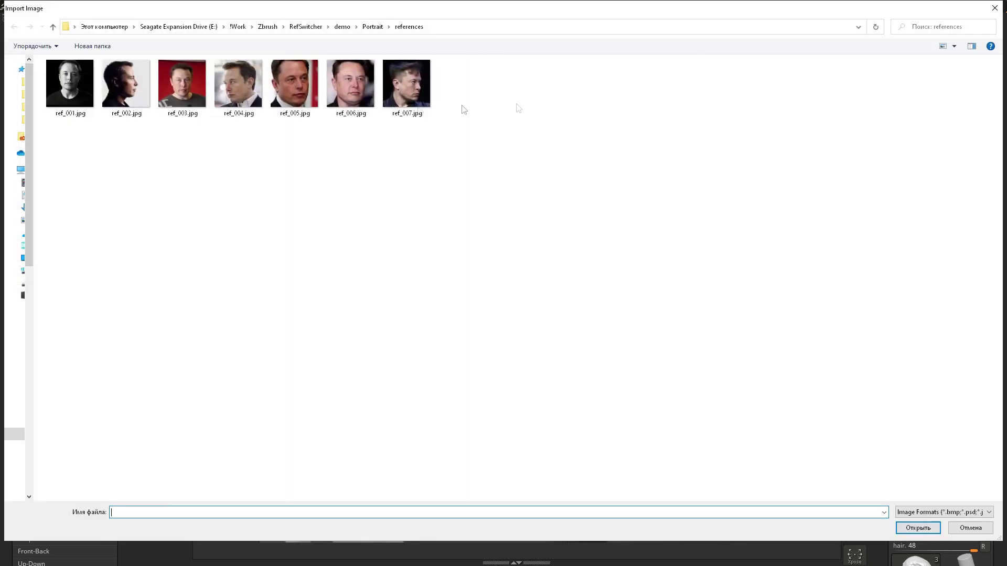
double_click(254, 103)
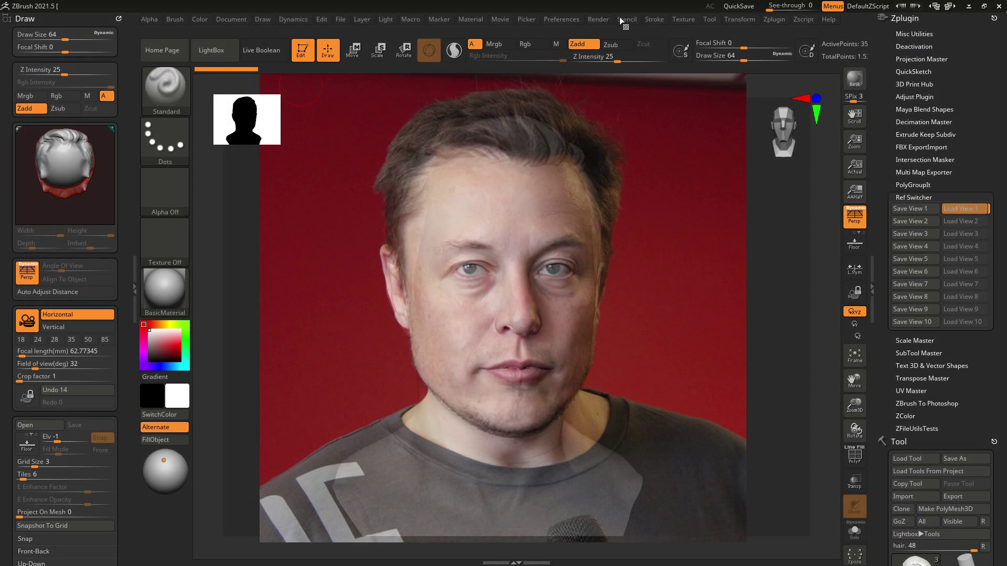
click(684, 19)
click(764, 207)
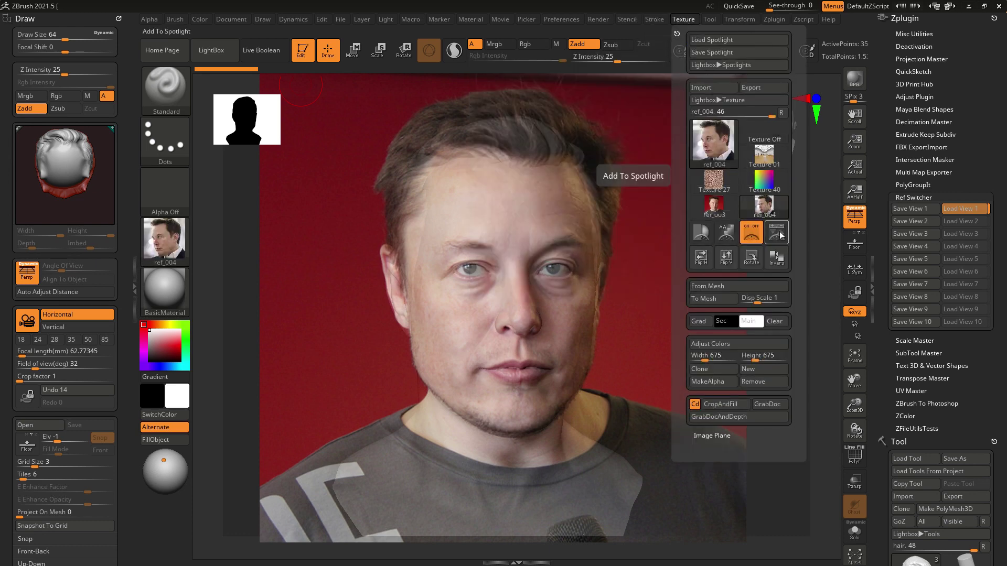
click(776, 233)
- Position the ref_004 photo over the bust, remove the ref_003 photo from Spotlight and leave Spotlight editing
drag(357, 315, 422, 283)
drag(233, 515, 281, 437)
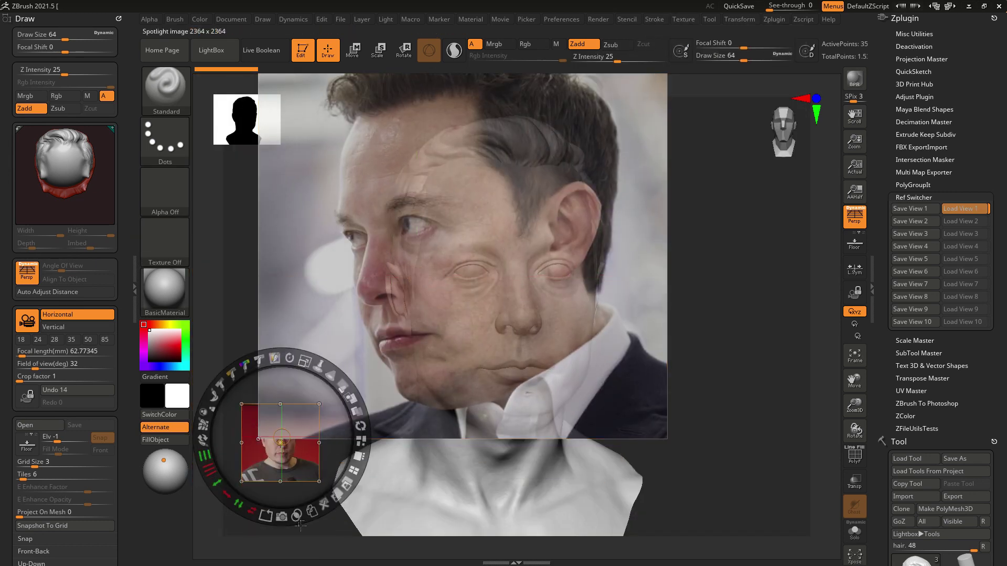
click(328, 507)
key(z)
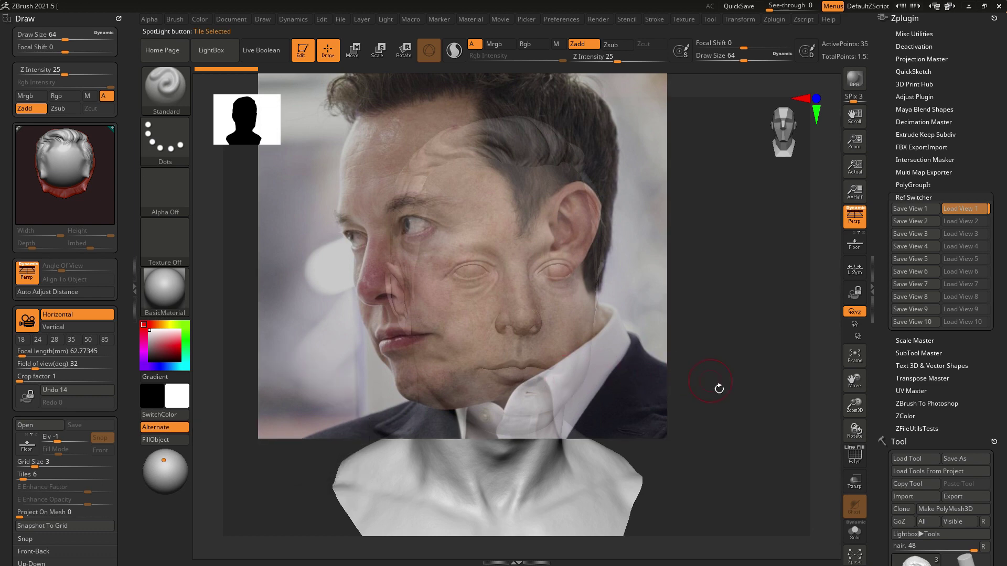
- Rotate the bust to match the turned head in the ref_004 photo and make the Portrait subtool active
drag(717, 387, 763, 347)
alt+click(417, 332)
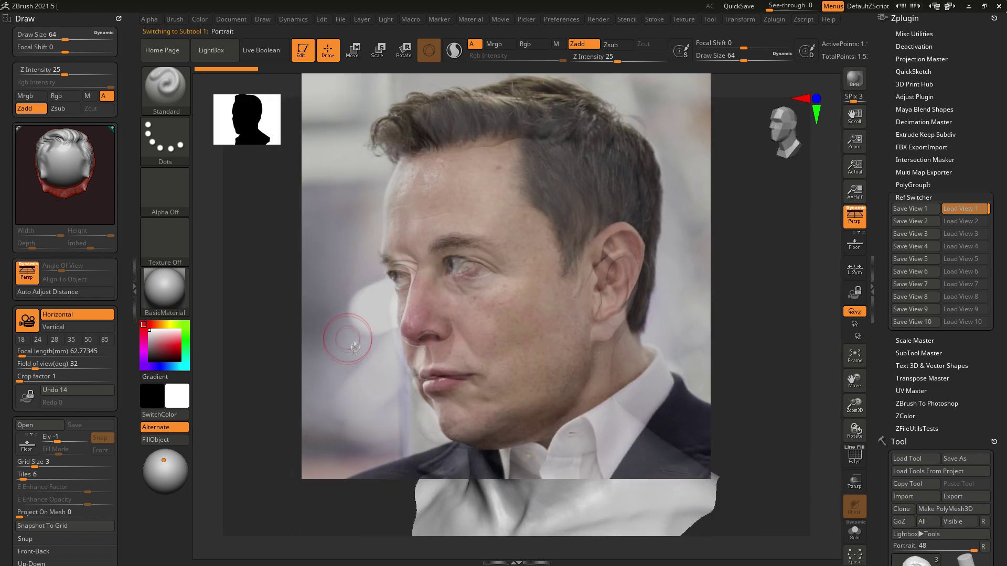
drag(355, 355, 367, 351)
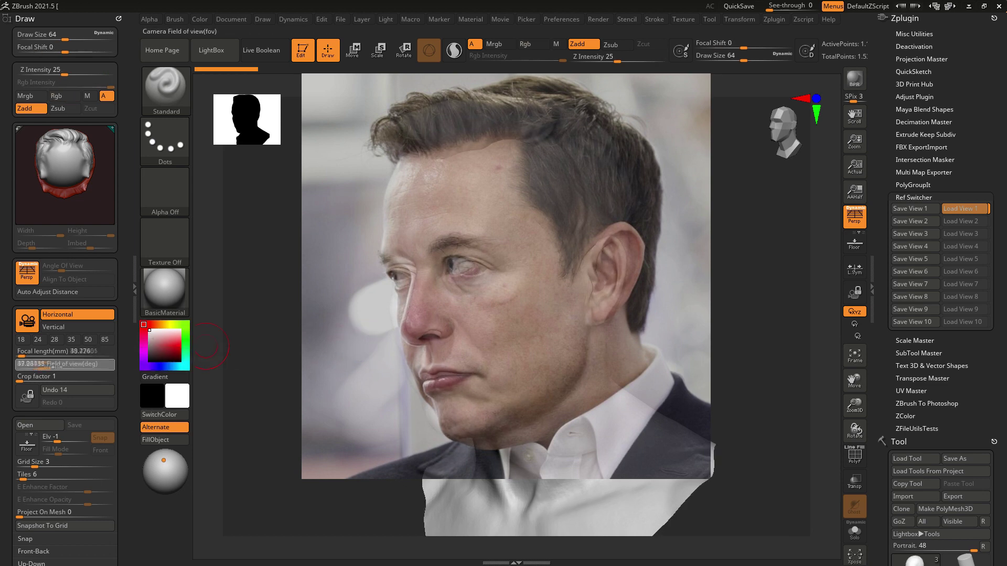
- Set the camera's field of view to 30 degrees and realign the bust with the ref_004 photo
drag(47, 364, 36, 364)
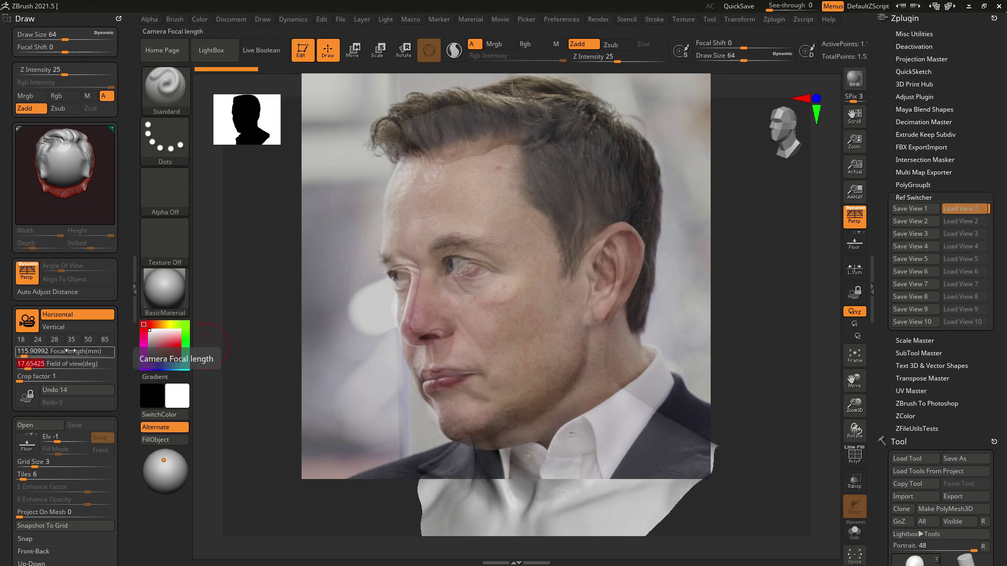
text(25)
key(Return)
drag(320, 379, 328, 391)
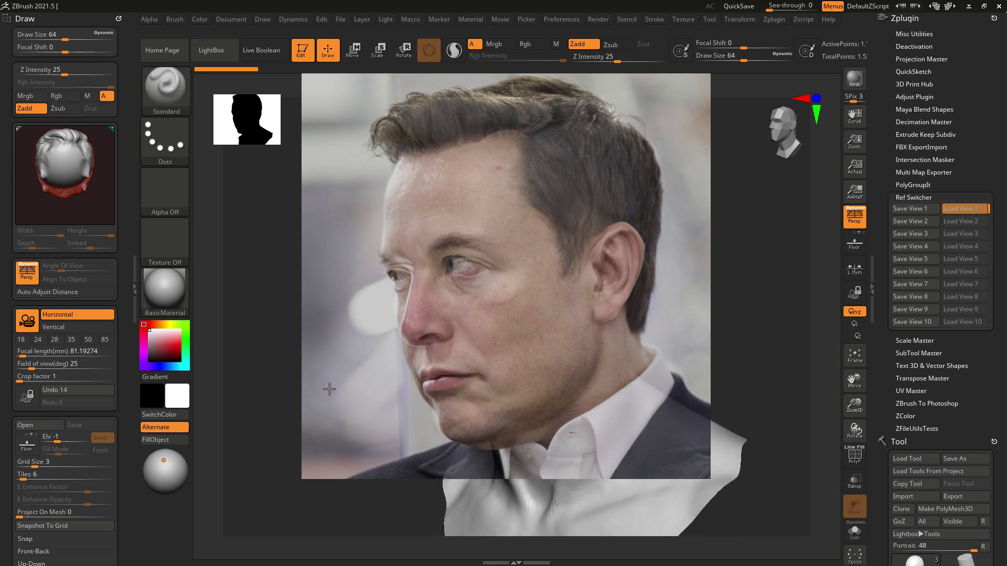
click(57, 340)
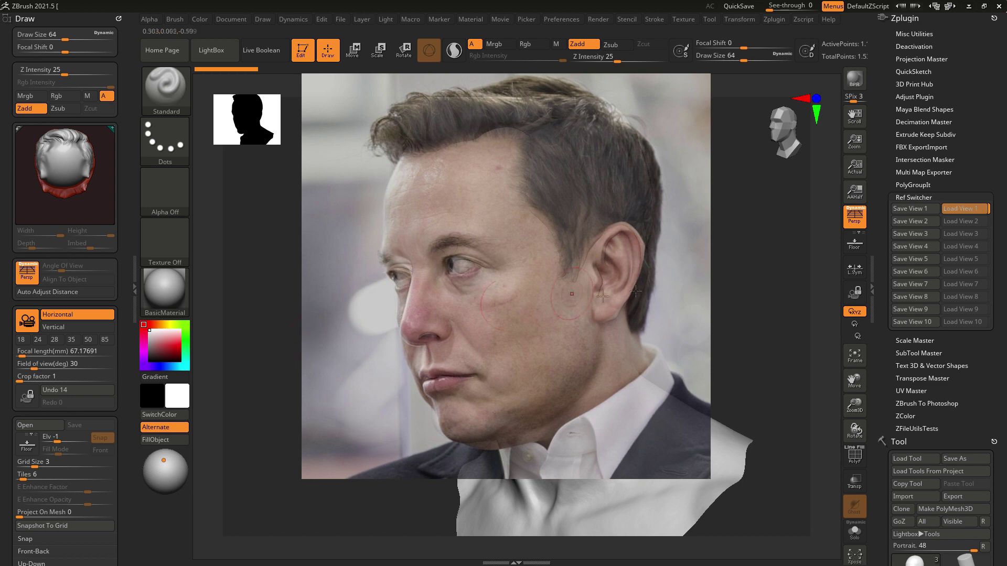
- Save the ref_004 setup as View 2 in Ref Switcher and load View 1
click(905, 226)
click(962, 208)
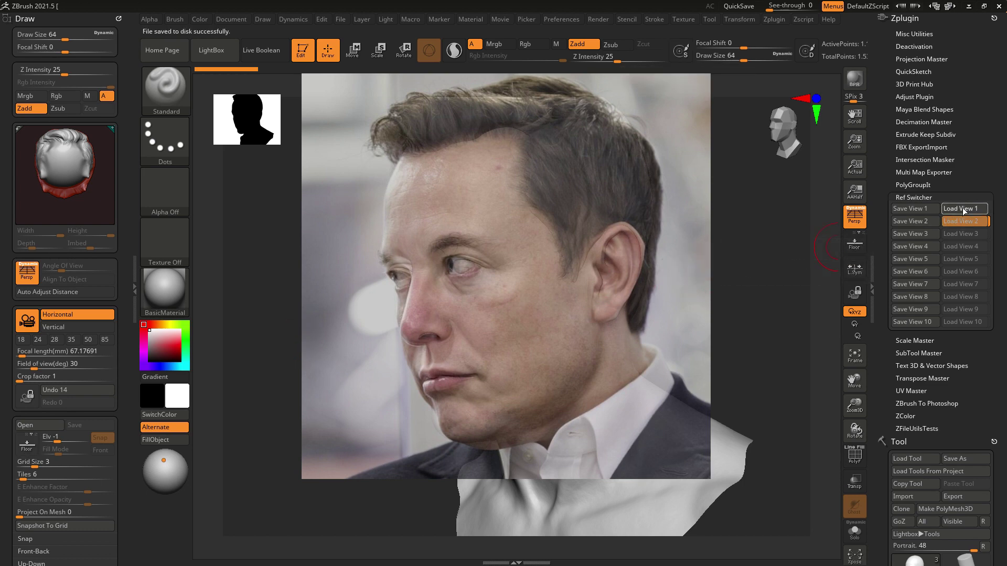
- Load View 2 and assign hotkeys 1 and 2 to Load View 1 and Load View 2, replacing their existing assignments
click(964, 221)
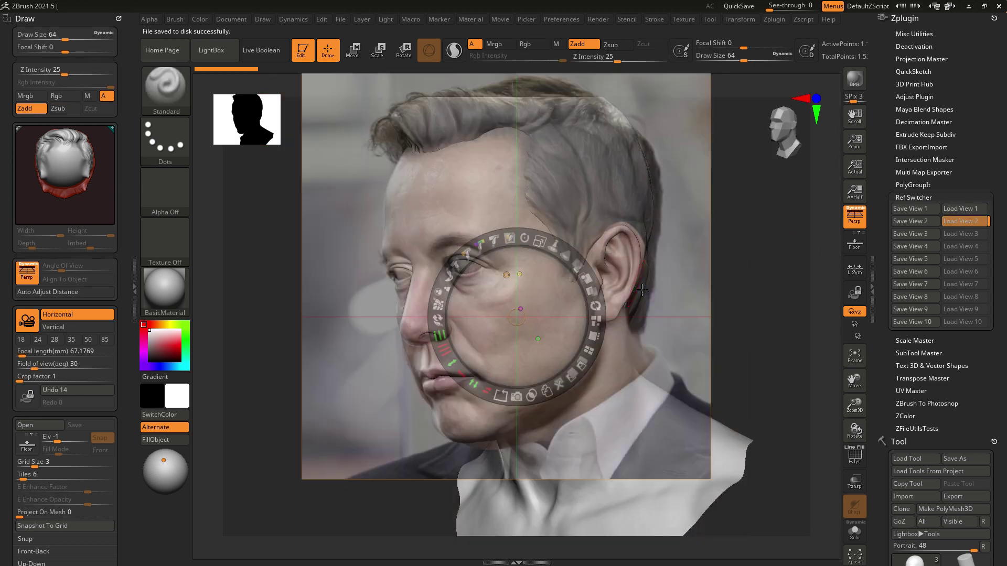
ctrl+alt+click(953, 214)
key(1)
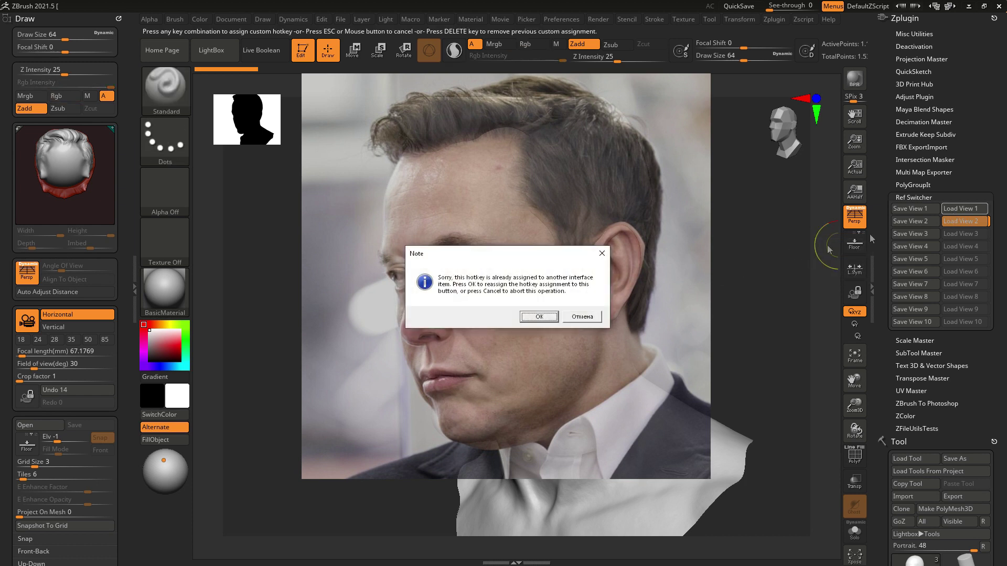
click(536, 318)
ctrl+alt+click(947, 222)
key(2)
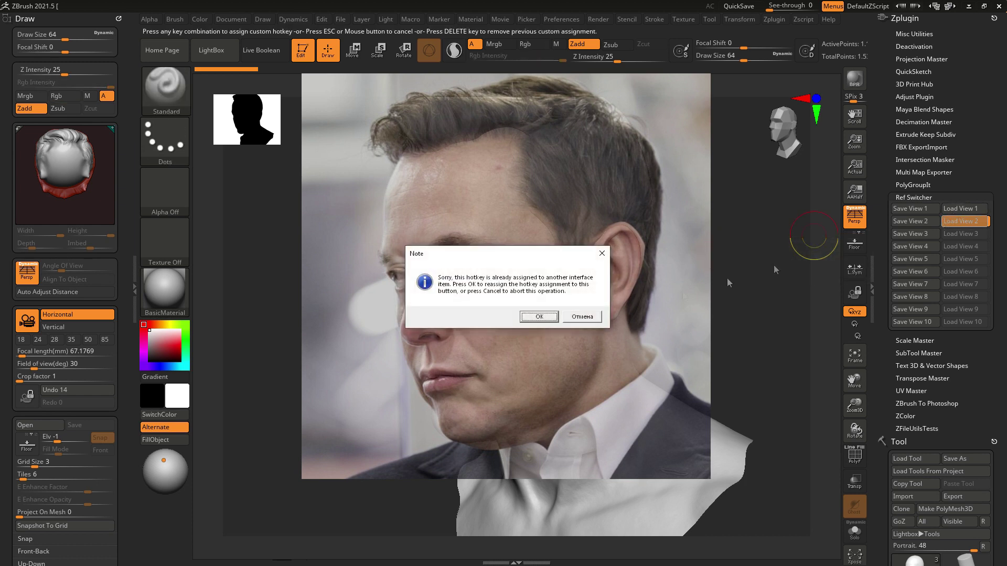
click(537, 317)
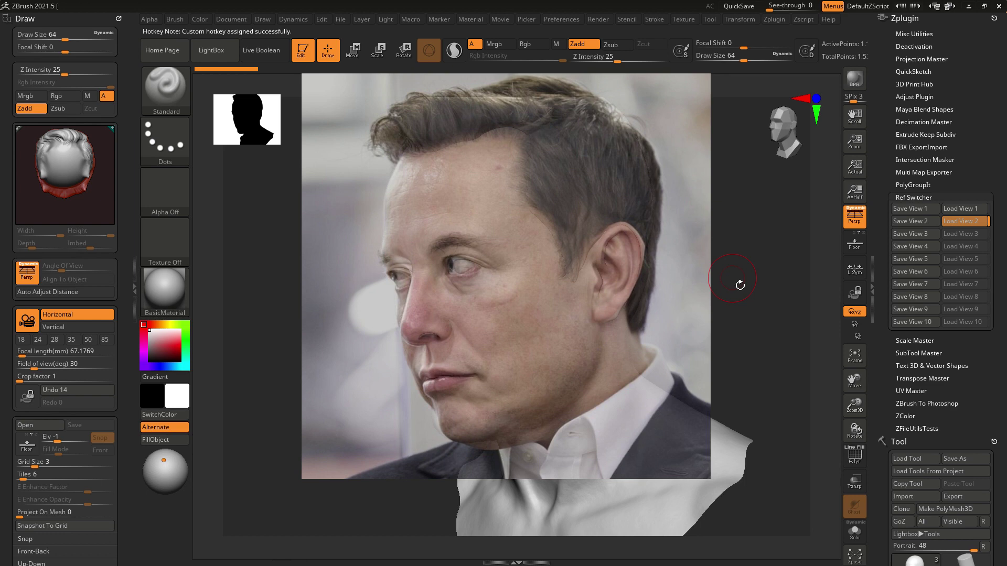
- Switch between View 1 and View 2 with the new hotkeys, finishing on View 1
key(1)
key(2)
key(1)
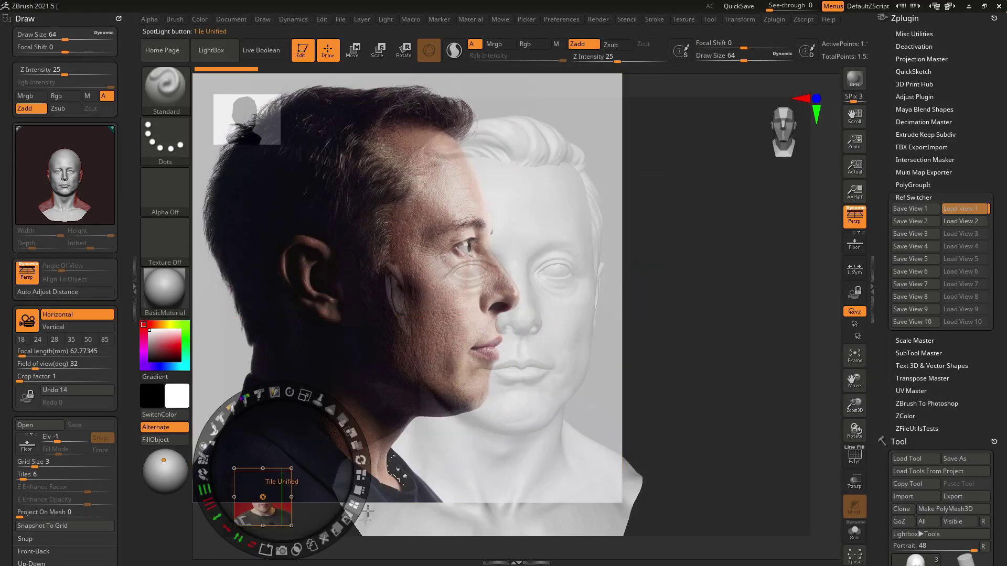
- Line up the bust's side view with the profile photo and save the setup as View 3 in Ref Switcher
key(z)
shift+drag(705, 298, 692, 290)
click(928, 236)
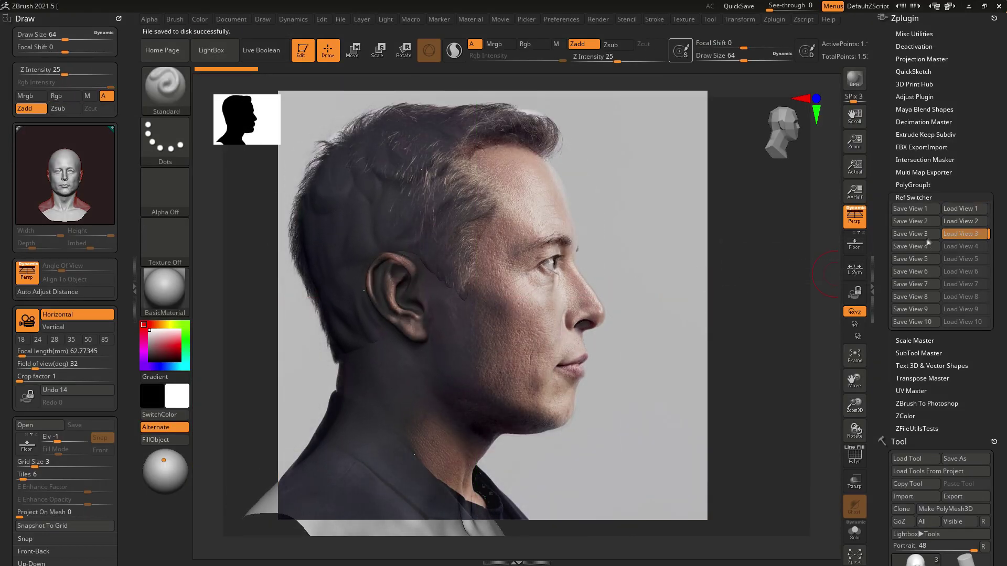
- Assign hotkey 3 to Load View 3, replacing its existing assignment
ctrl+alt+click(955, 236)
key(3)
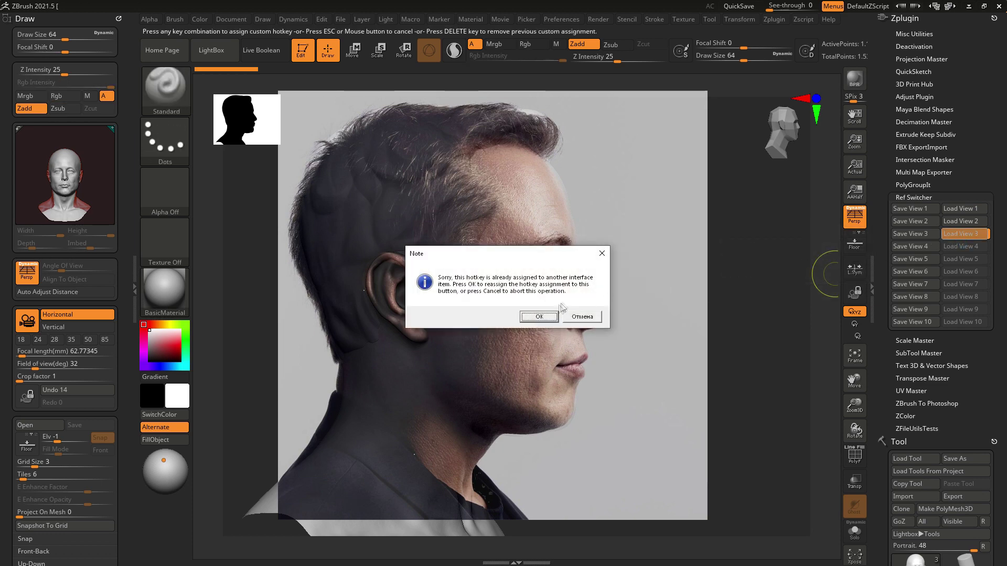
click(538, 316)
- Cycle through Views 1, 2 and 3 with their hotkeys and return to View 1
key(1)
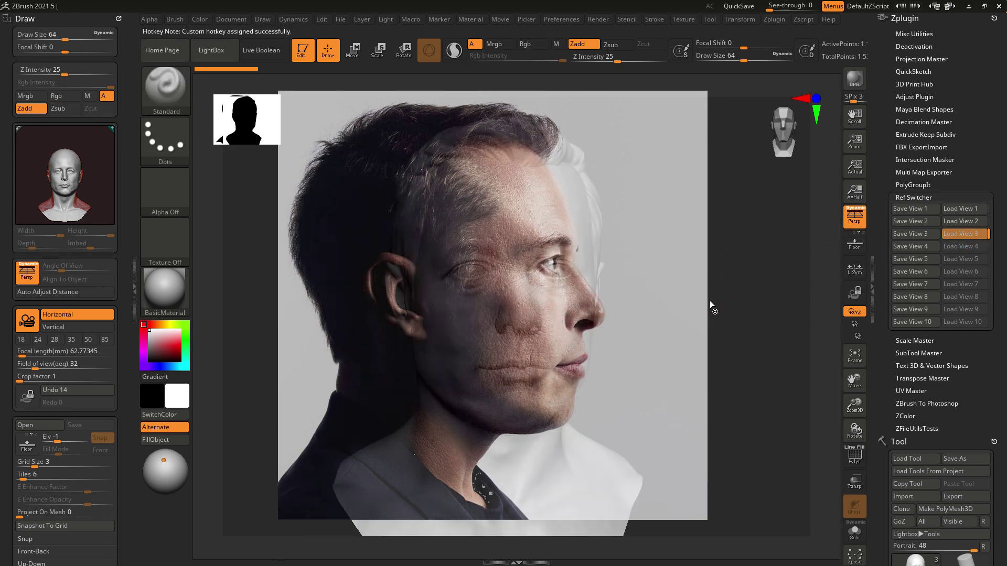
key(2)
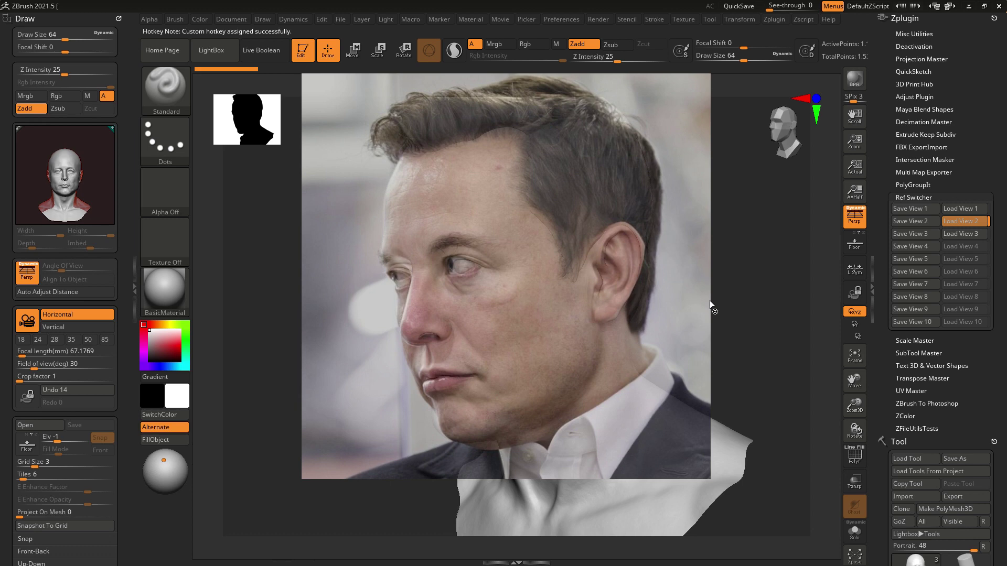
key(3)
key(1)
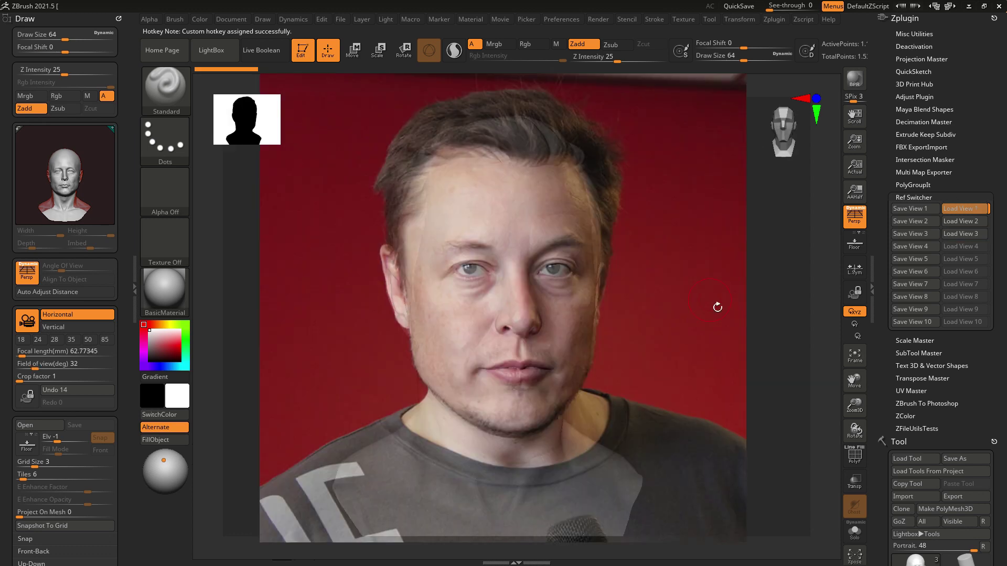
- Toggle the Spotlight reference on and off to compare the front photo with the bust
key(z)
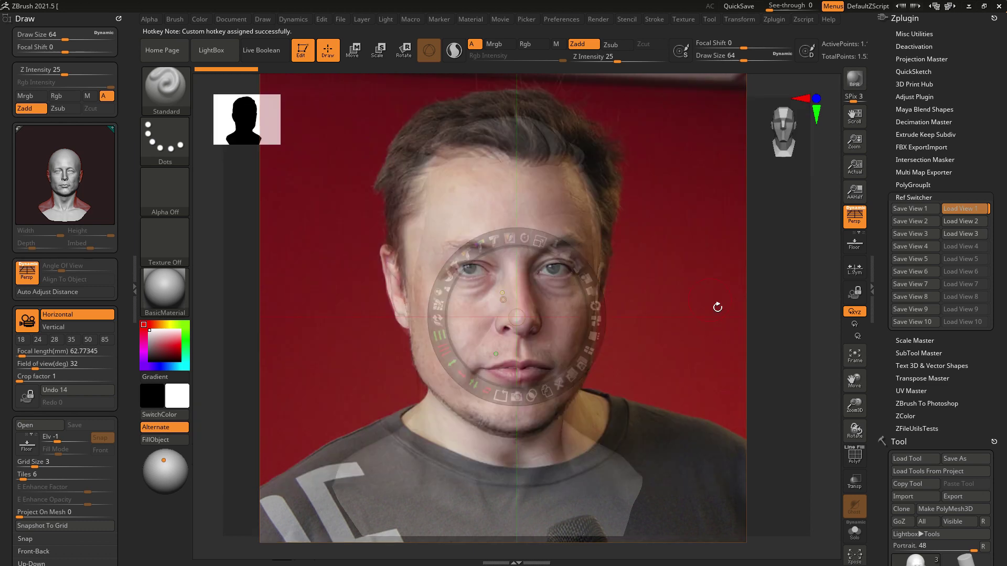
key(z)
key(shift+z)
key(shift+z)
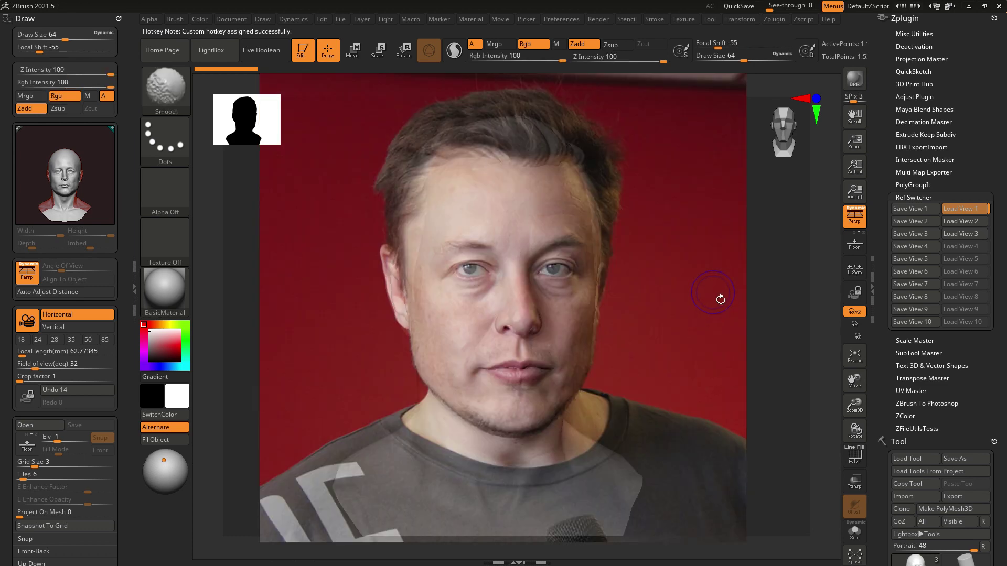
key(shift+z)
key(shift+z)
key(shift+z)
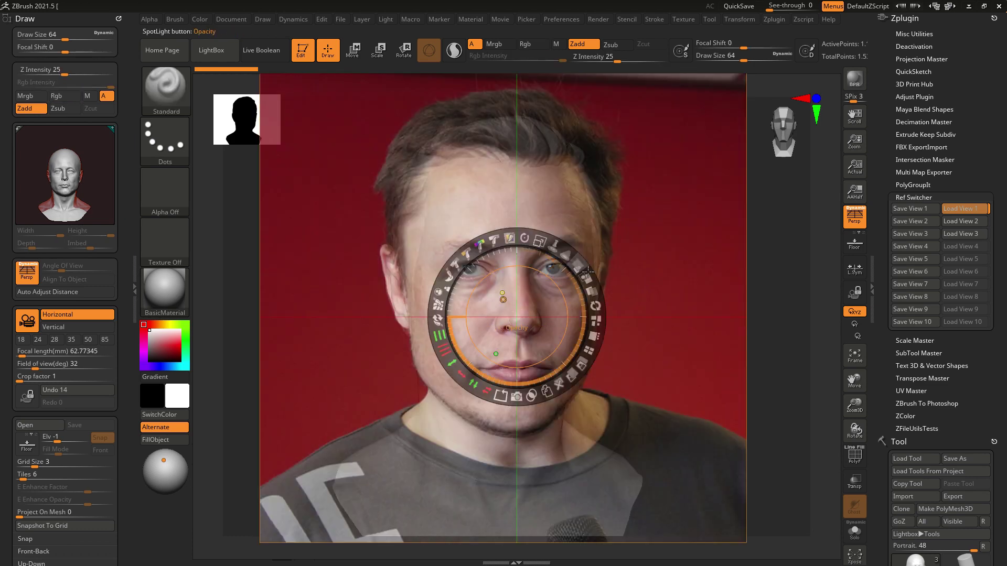
- Lower the front photo's opacity in Spotlight and fine-tune the alignment between the bust and the photo
drag(586, 271, 554, 277)
key(z)
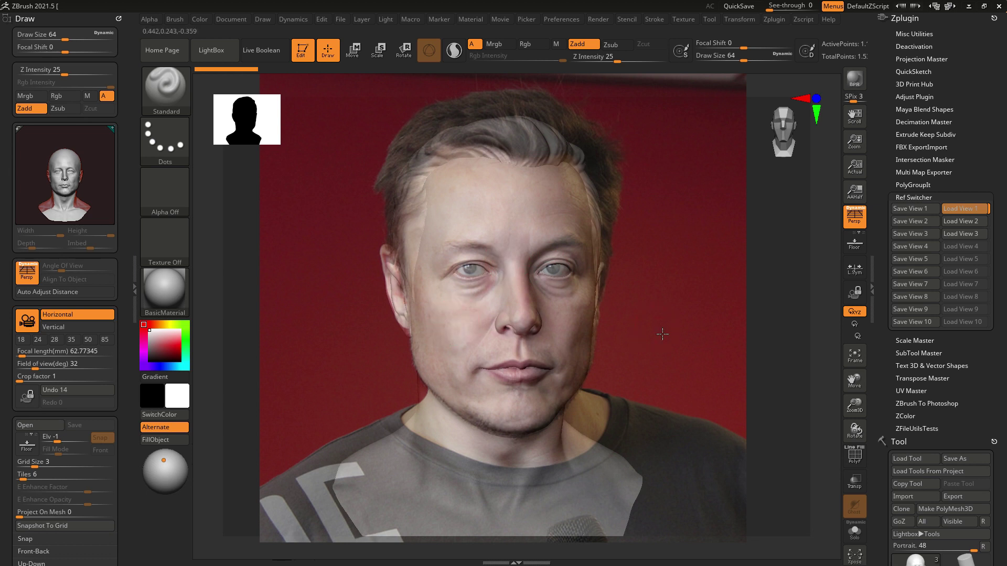
drag(661, 333, 667, 332)
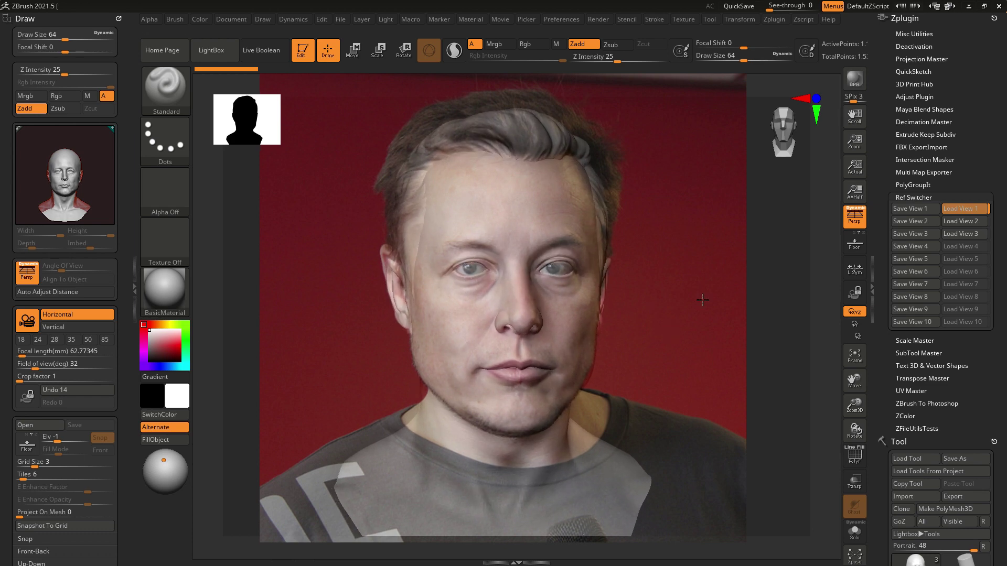
key(z)
key(z)
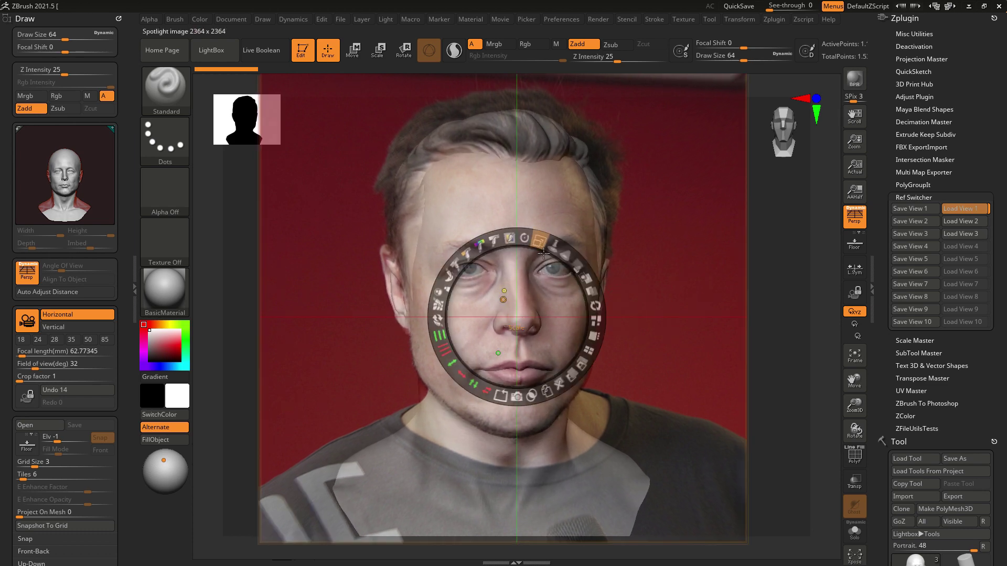
- Compare the bust with and without the front photo and overwrite View 1 with the adjusted setup
key(shift+z)
key(shift+z)
key(shift+z)
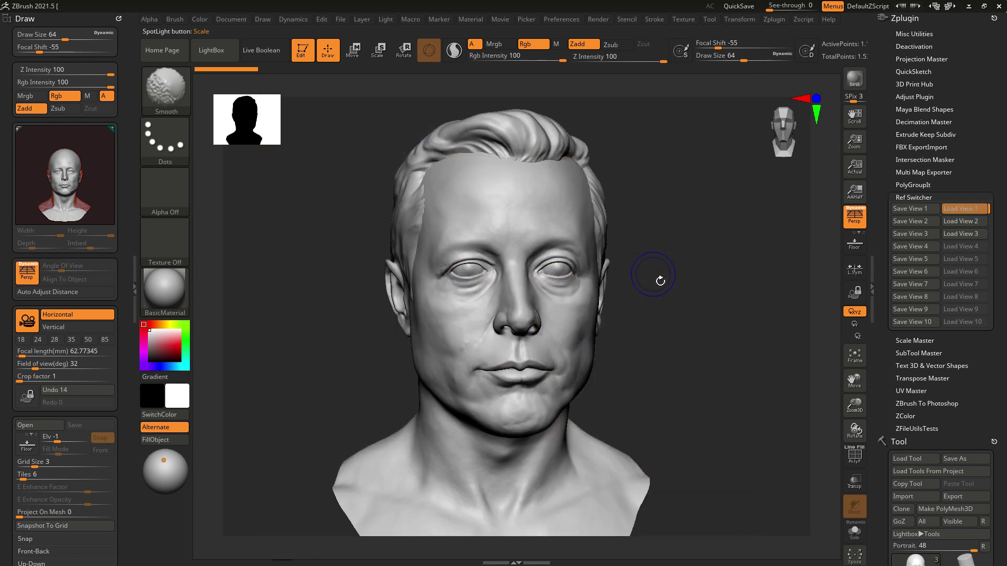
key(shift+z)
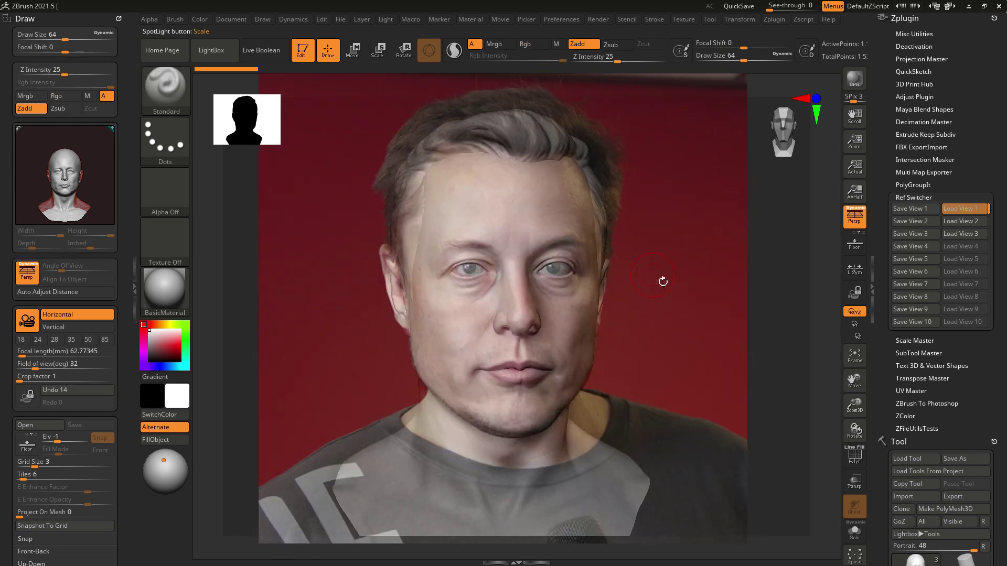
click(910, 209)
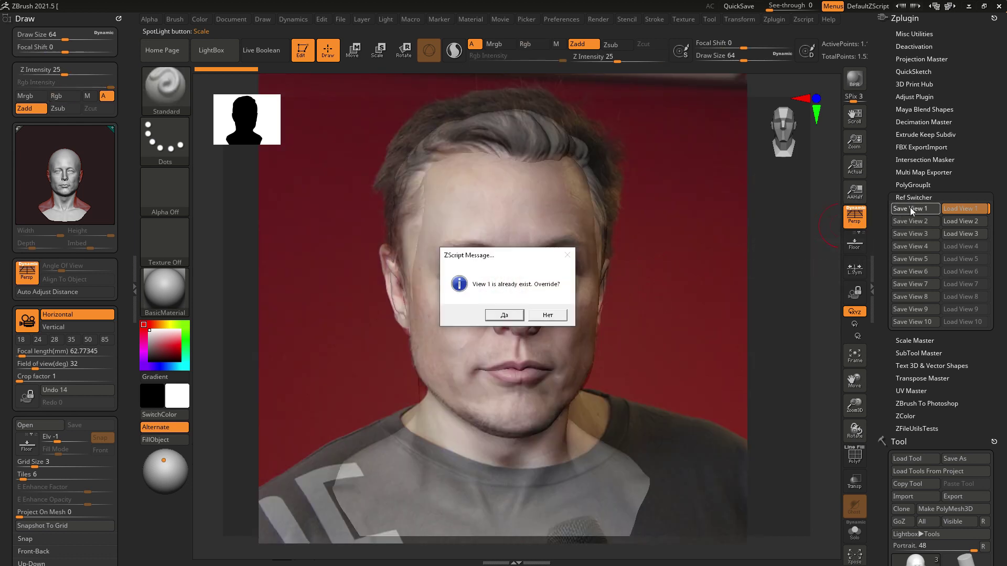
click(521, 315)
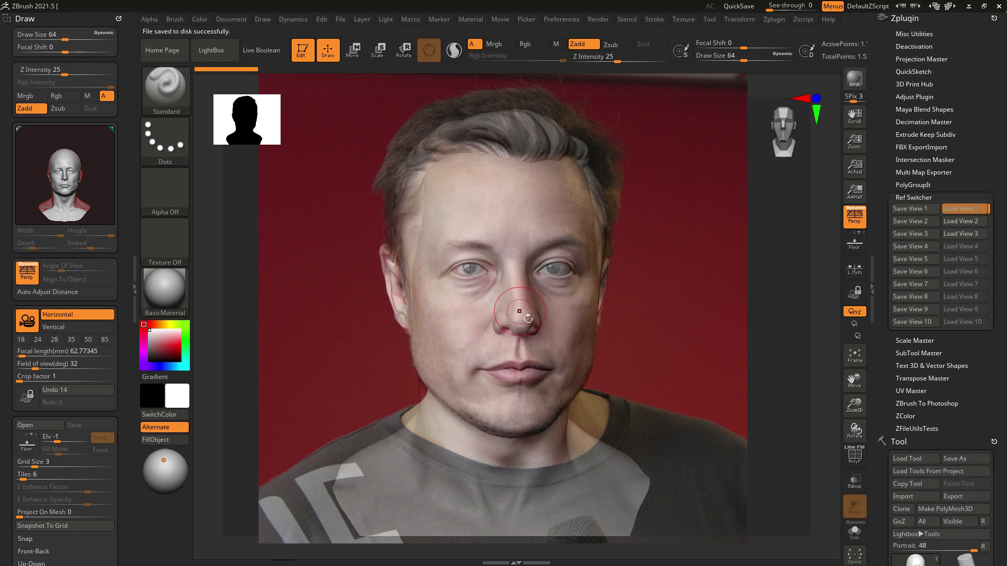
- Shift the bust away from the front photo and reload View 1 to restore the alignment
alt+drag(596, 314, 525, 314)
key(1)
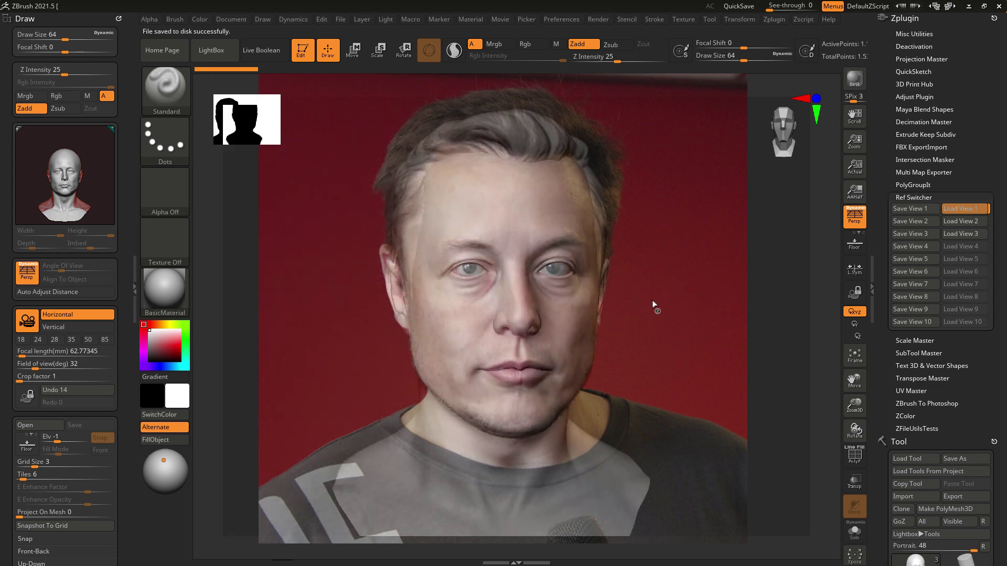
alt+drag(682, 301, 794, 309)
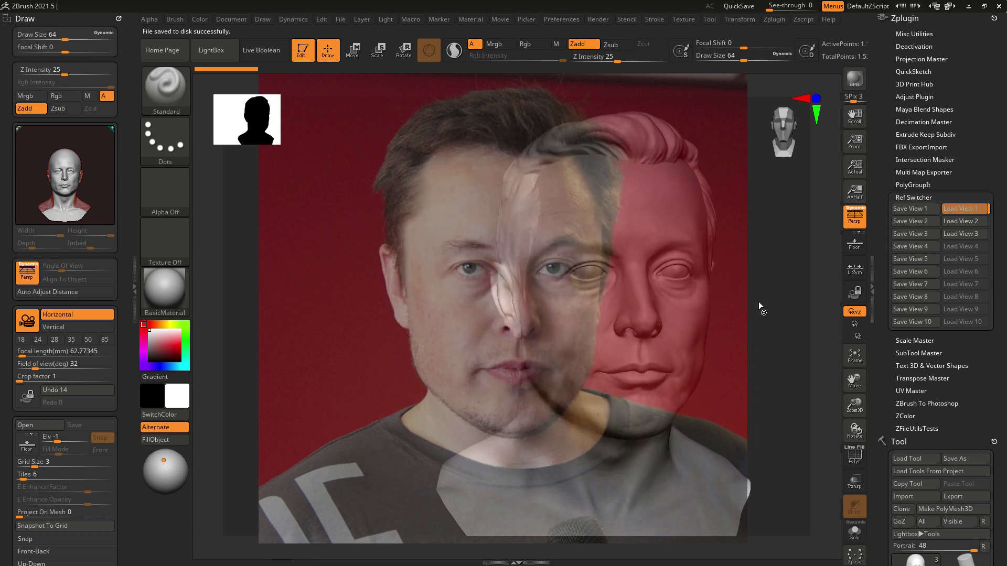
key(1)
key(2)
- Hide the reference photo, rotate the bust and resize the document to 1024 by 1024 with Constrain Proportions off
key(shift+z)
drag(711, 309, 724, 283)
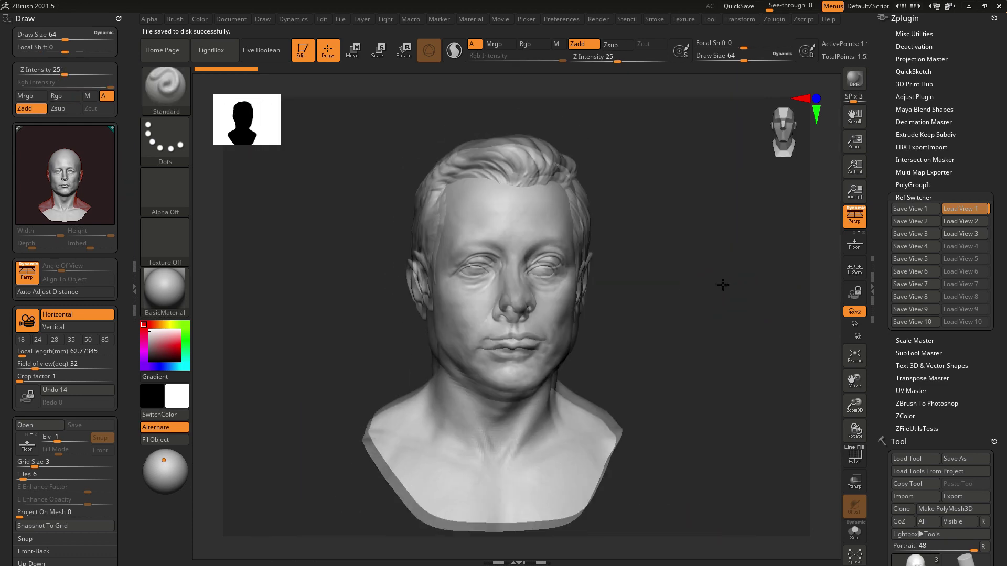
click(231, 19)
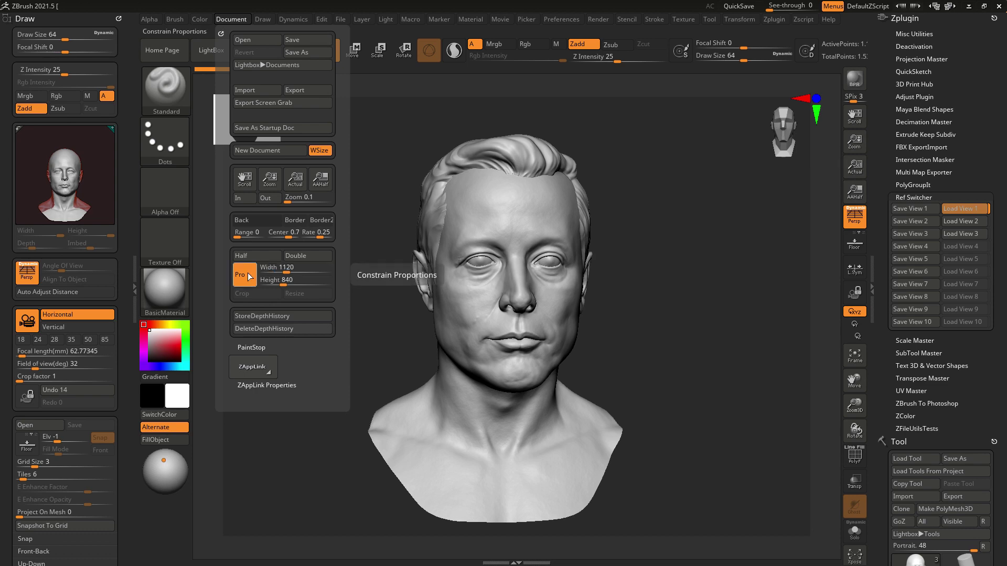
text(1024)
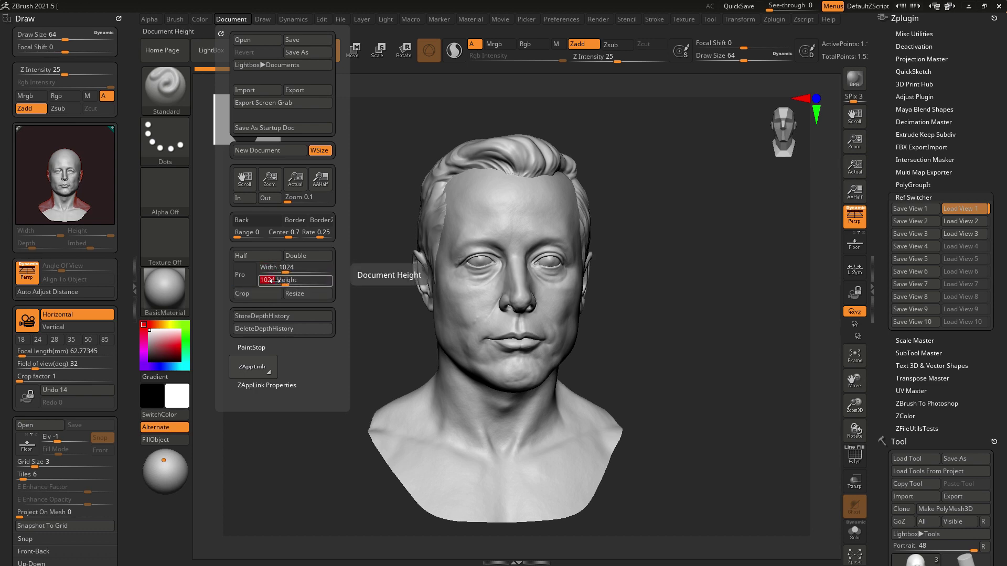
key(Return)
key(Return)
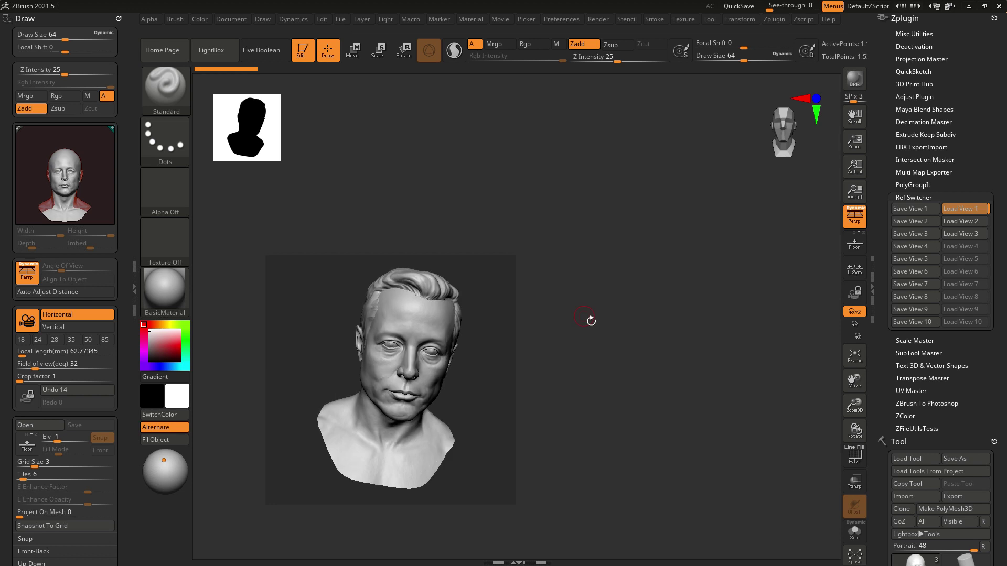
- Load View 1 and accept resizing the document to match the saved view
click(959, 209)
drag(492, 254, 502, 245)
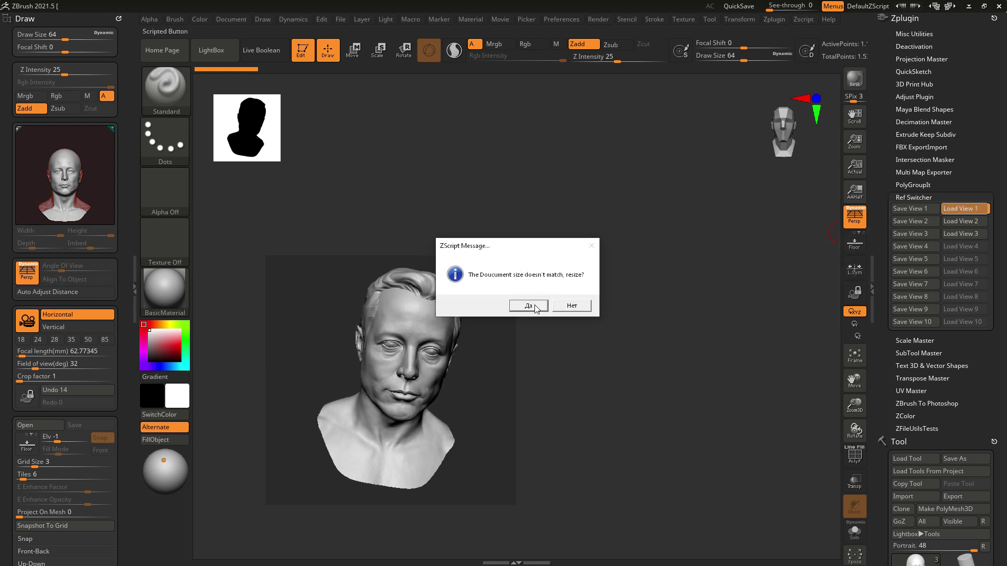
click(529, 306)
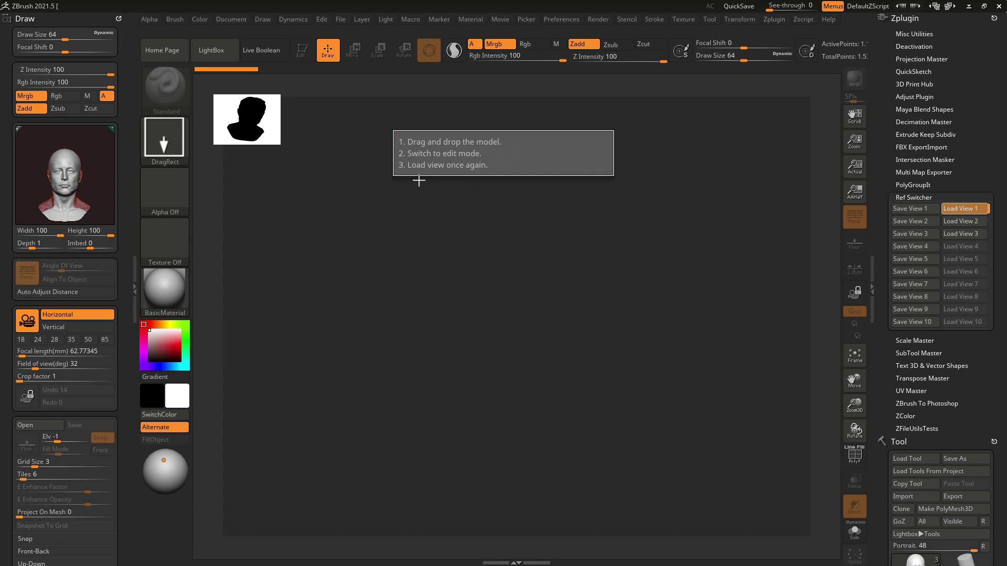
- Draw the bust on the empty canvas, switch it to Edit mode and load View 1 again
drag(530, 324, 532, 434)
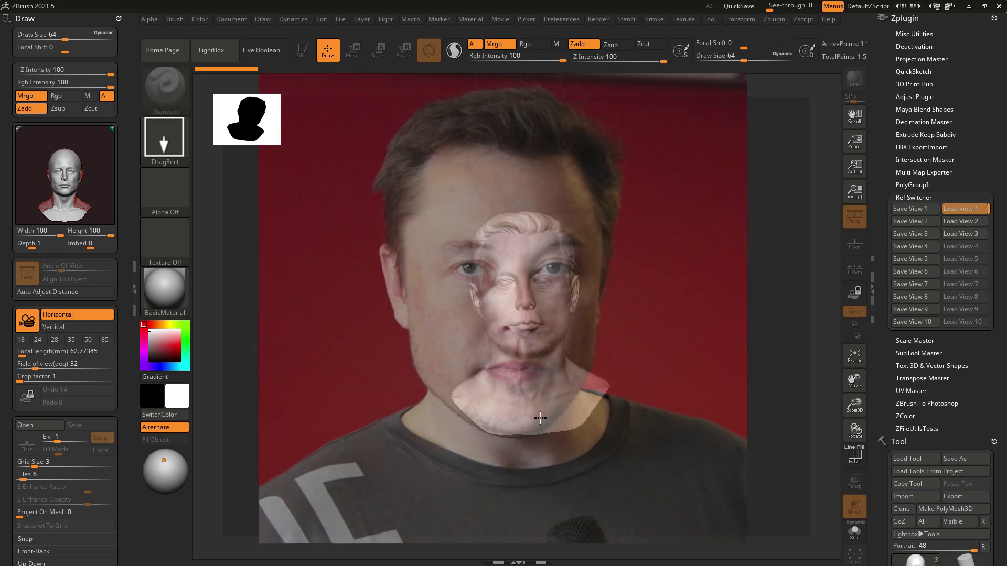
key(t)
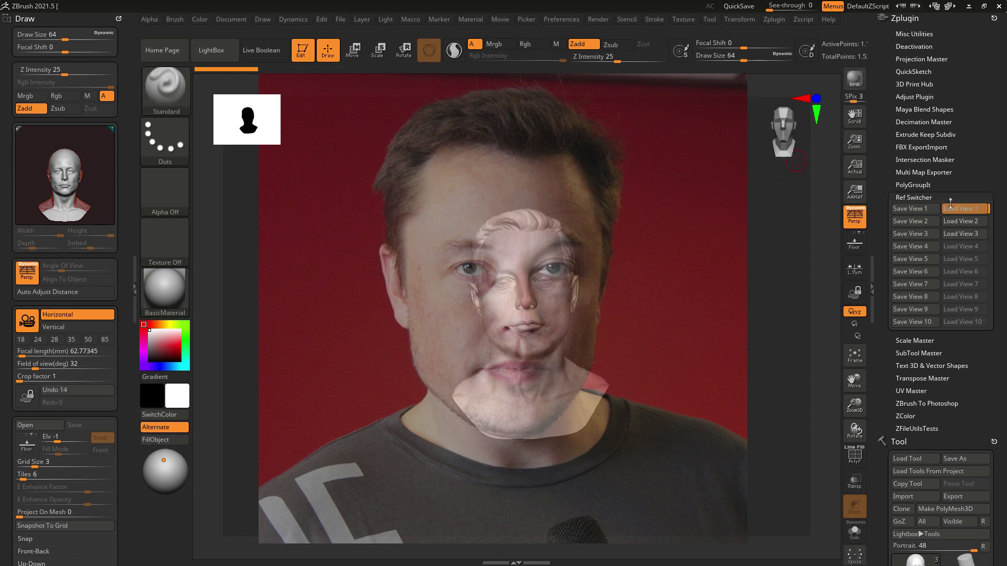
click(949, 210)
- Toggle the front photo's visibility to check the restored View 1 alignment against the bust
key(shift+z)
key(shift+z)
key(shift+z)
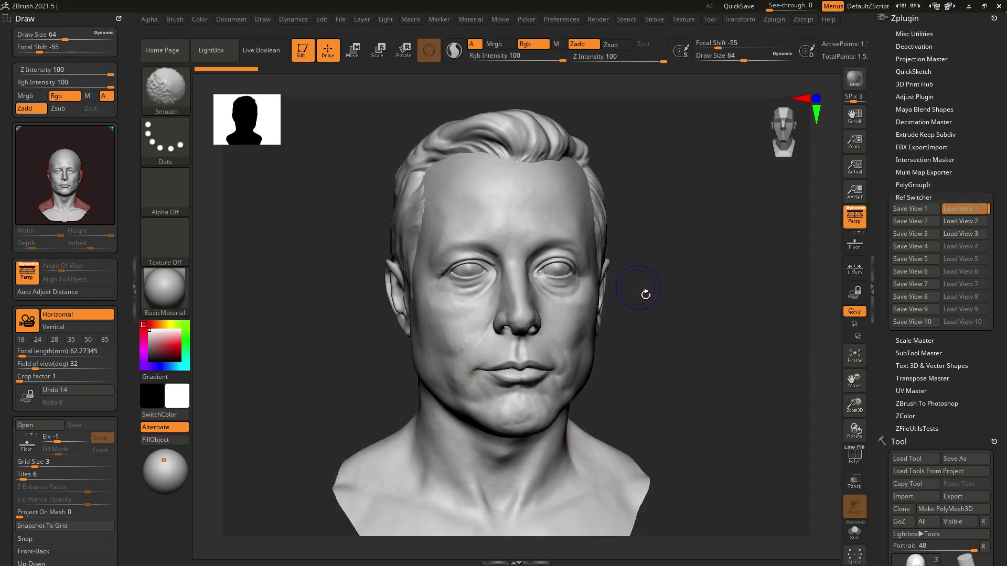
key(shift+z)
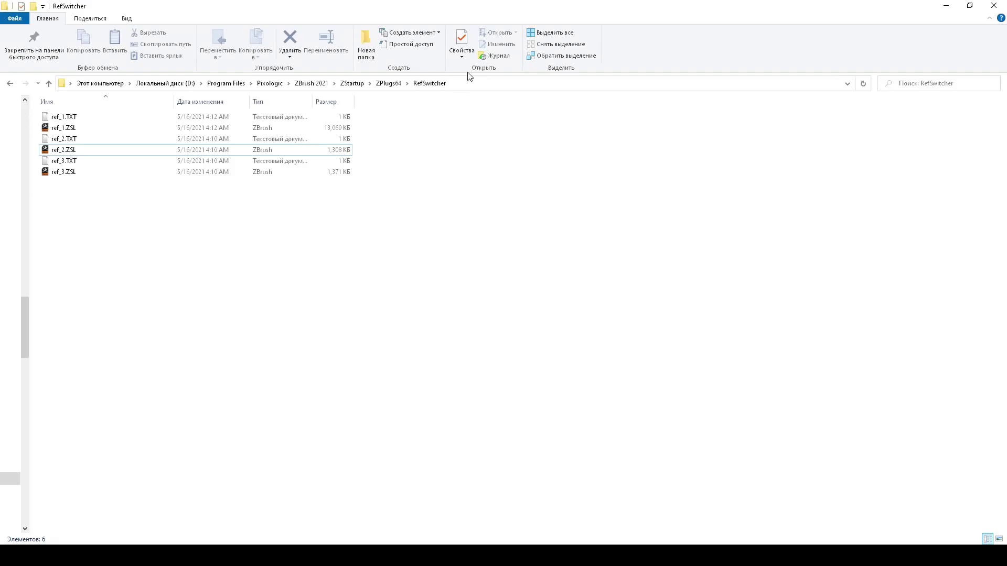
- Examine the saved view files in the RefSwitcher plugin folder in File Explorer
click(280, 85)
click(279, 86)
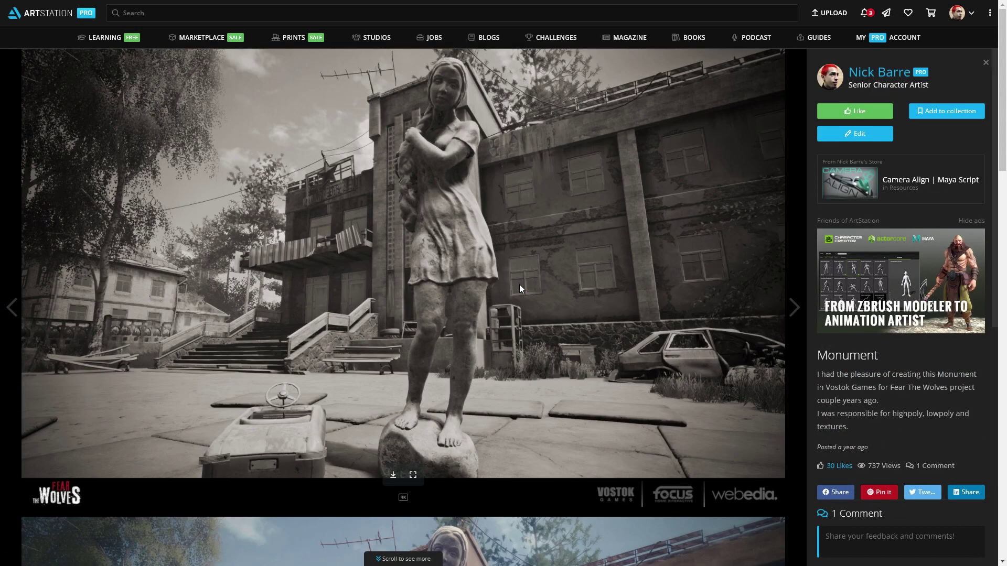
- Look through the Monument project's renders and reference photo on ArtStation
scroll(520, 288, down, 5)
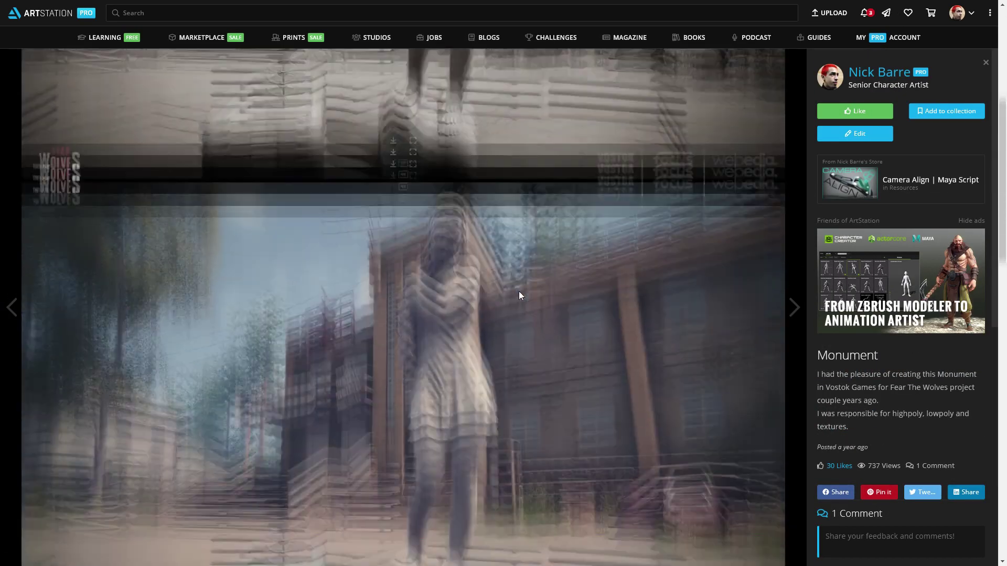
scroll(519, 292, down, 10)
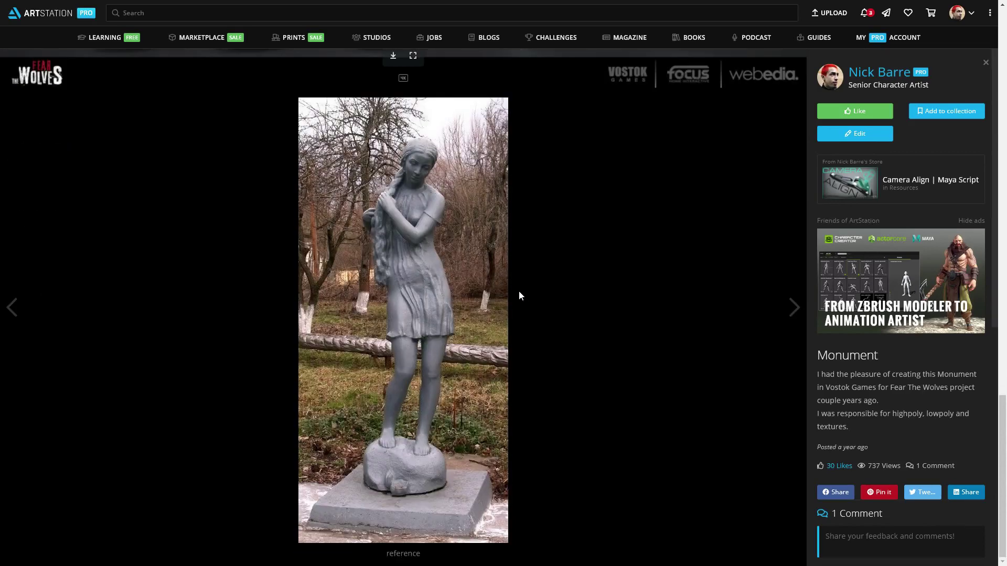
scroll(520, 295, up, 4)
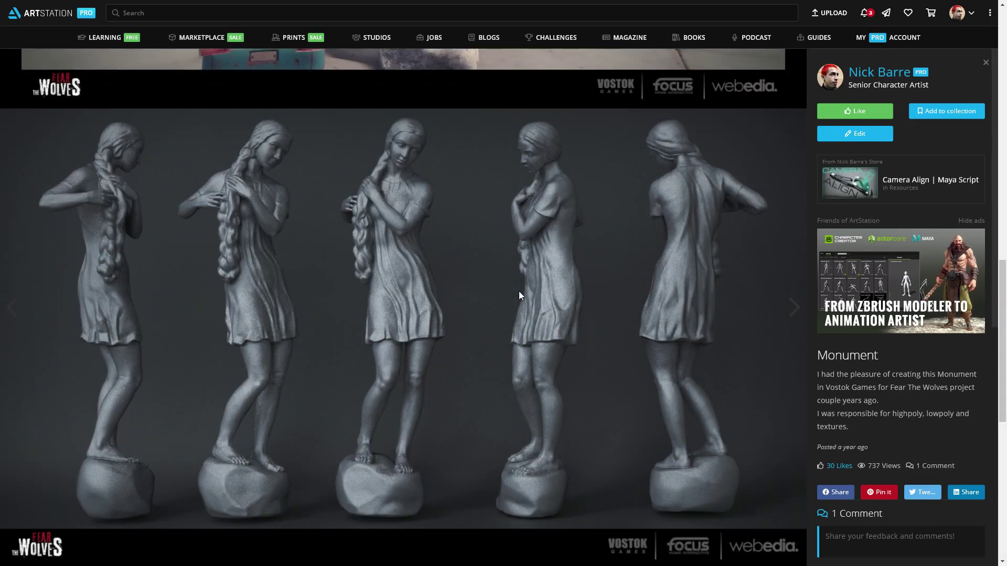